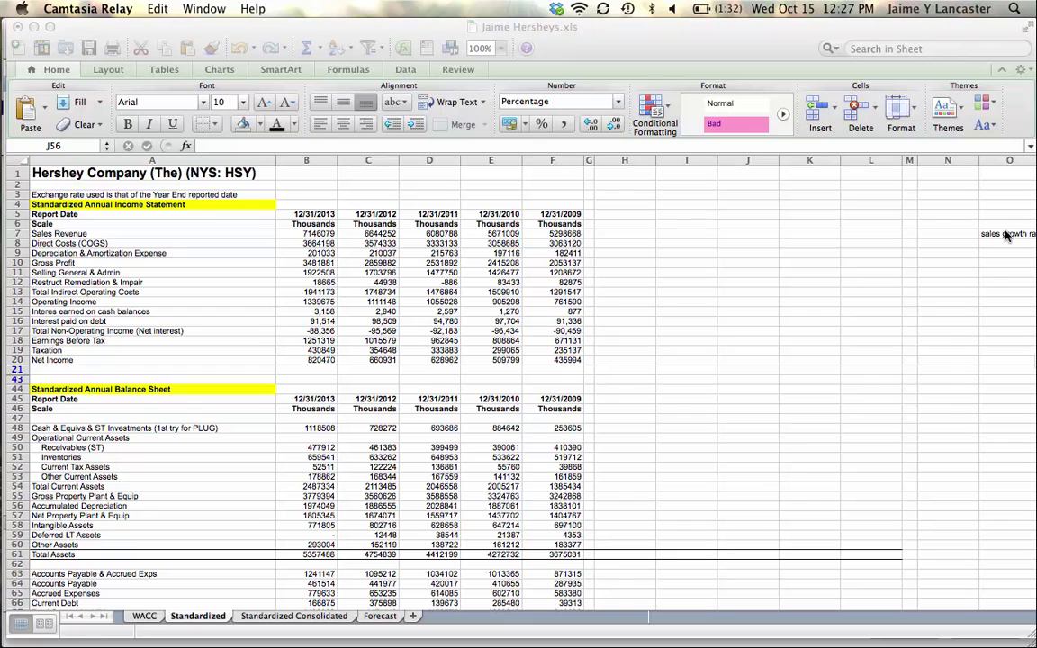
# Delete the sales growth rate note in cell O7
pyautogui.click(1005, 232)
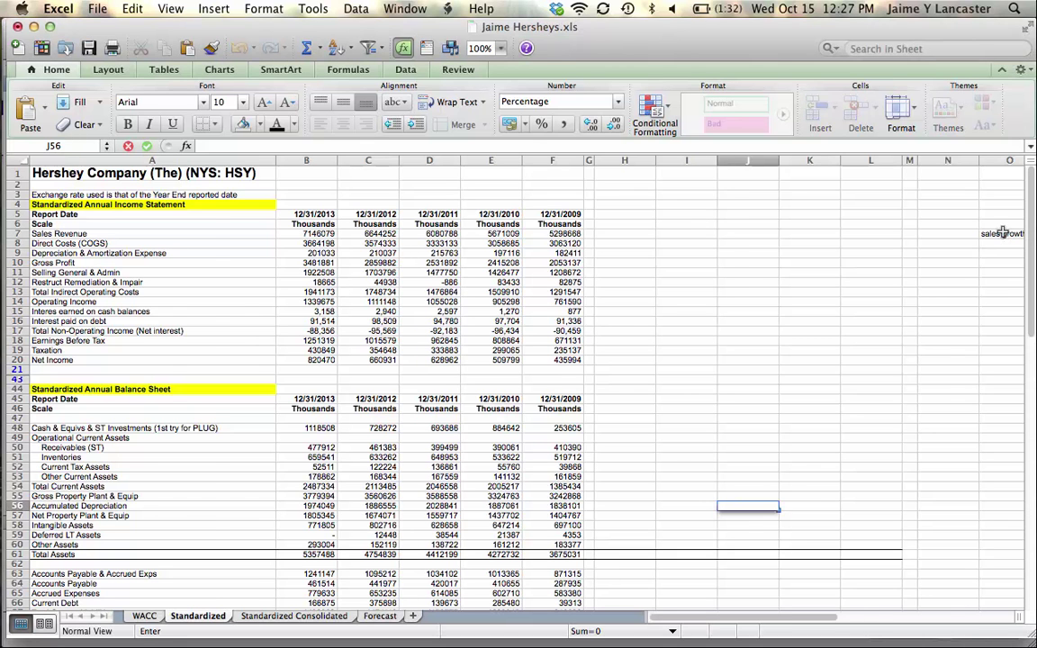
pyautogui.click(1003, 234)
pyautogui.press('BackSpace')
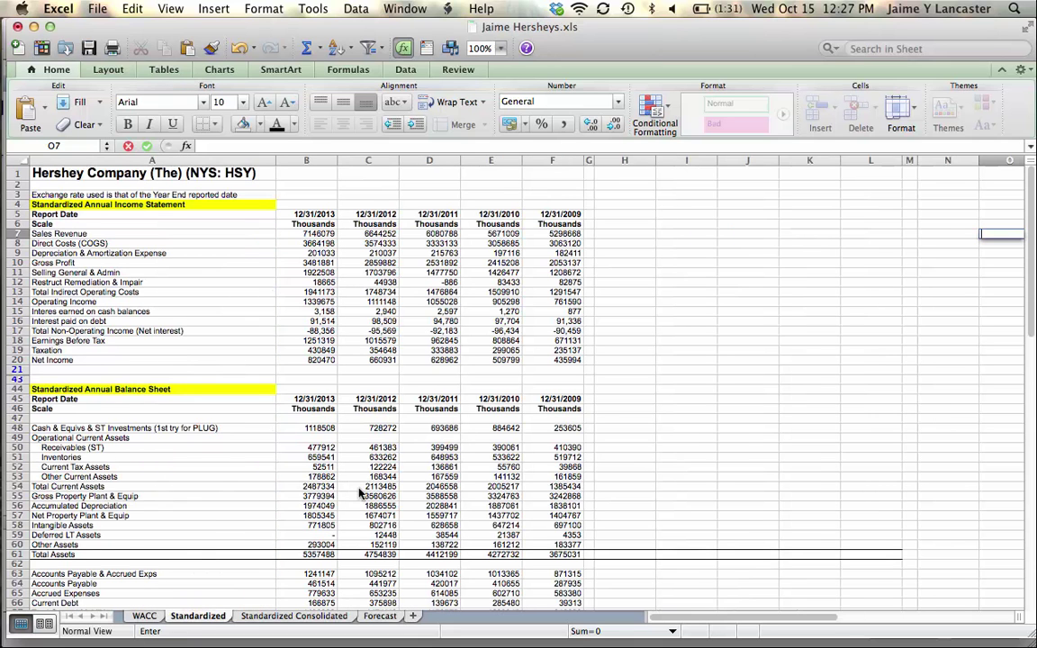
# Set row 61 (Total Assets) to No Border to remove its underline
pyautogui.click(20, 555)
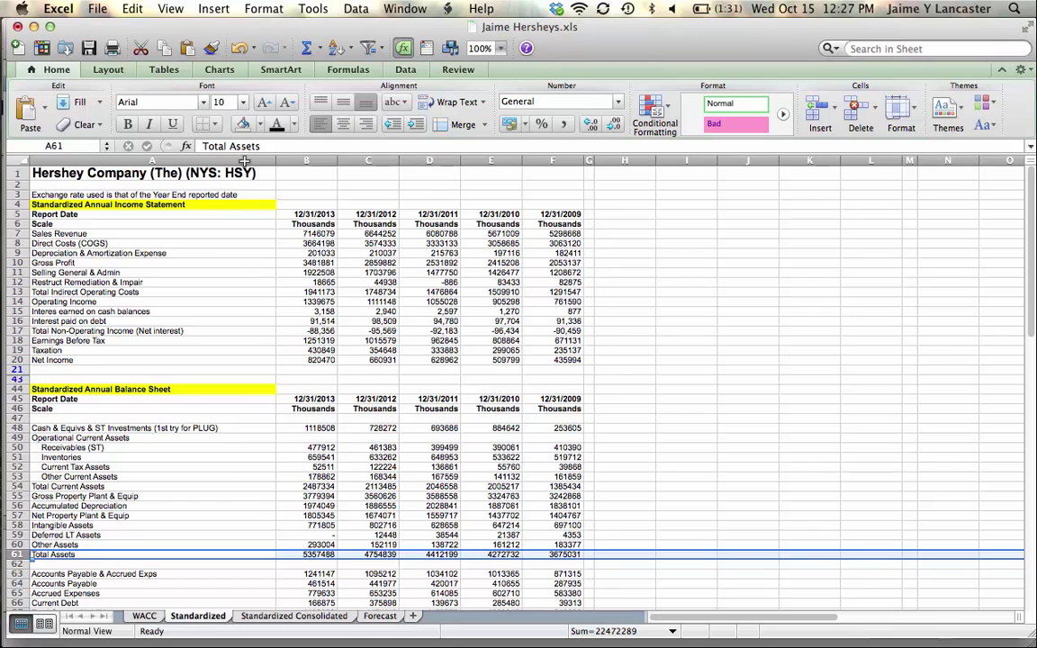
pyautogui.click(205, 125)
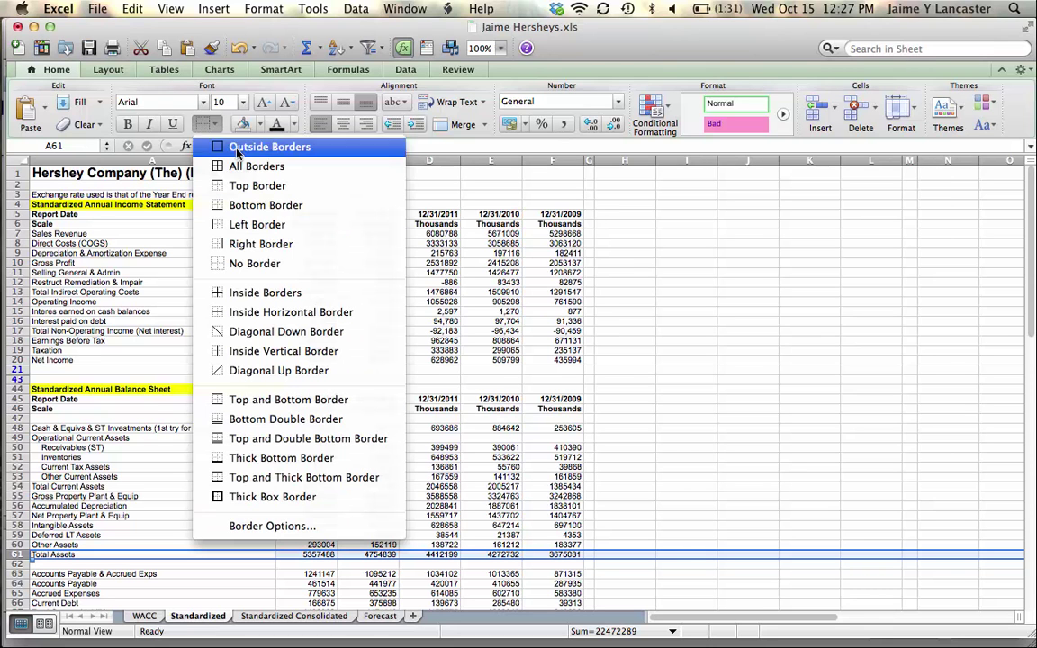
pyautogui.click(261, 261)
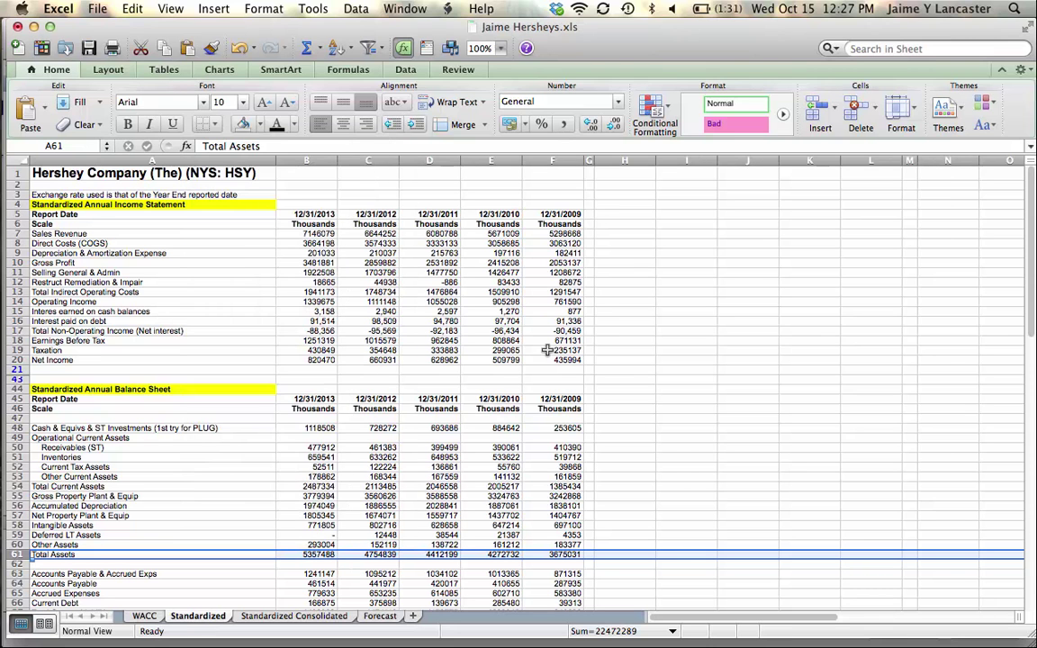
pyautogui.click(655, 312)
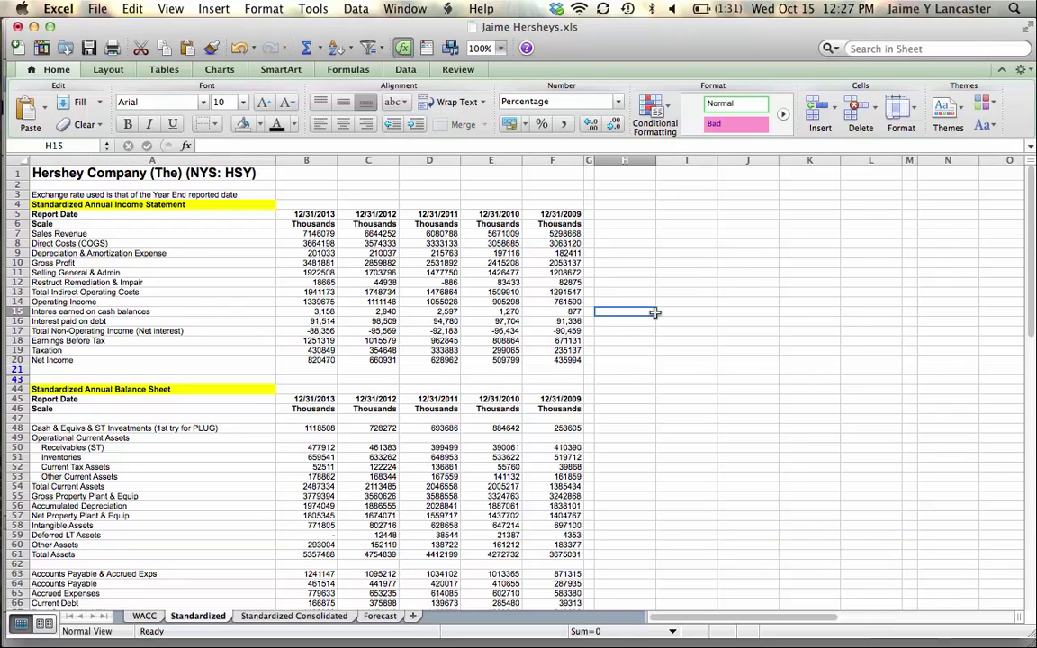
pyautogui.scroll(-4, 261, 537)
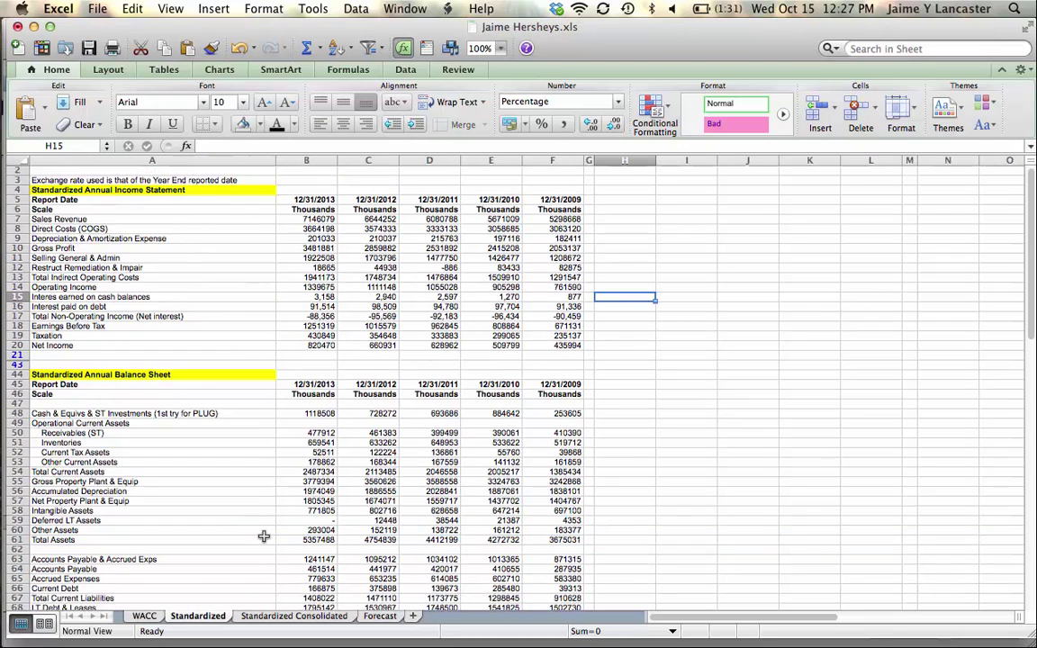
pyautogui.scroll(-5, 264, 538)
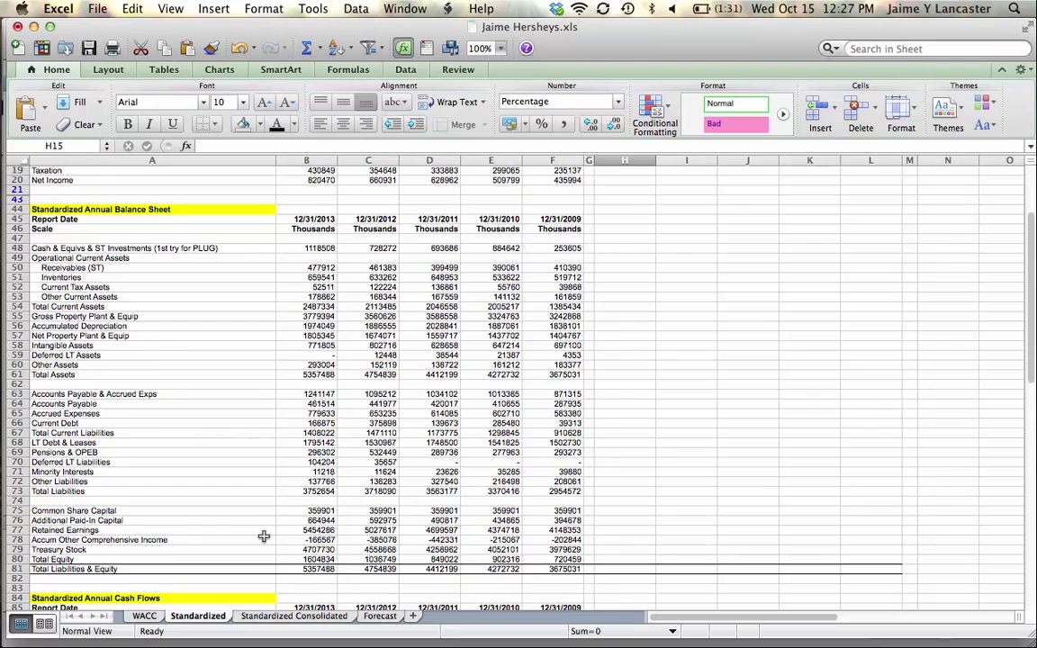
pyautogui.scroll(1, 264, 538)
pyautogui.scroll(8, 264, 537)
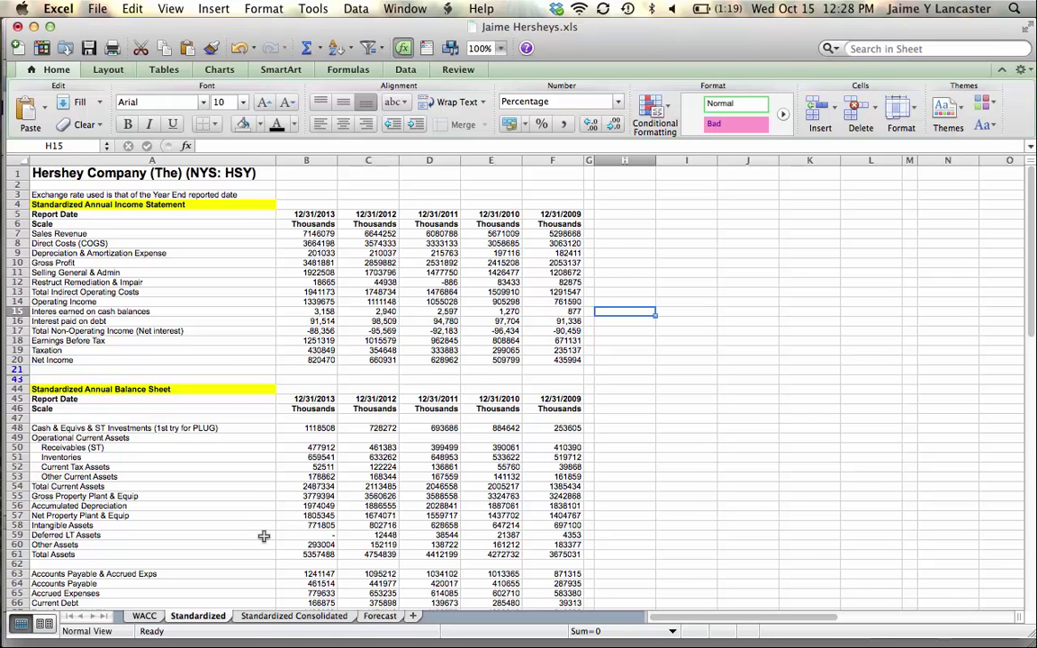
# Put =B5 in H5 and fill it across to L5 for the year dates
pyautogui.click(623, 216)
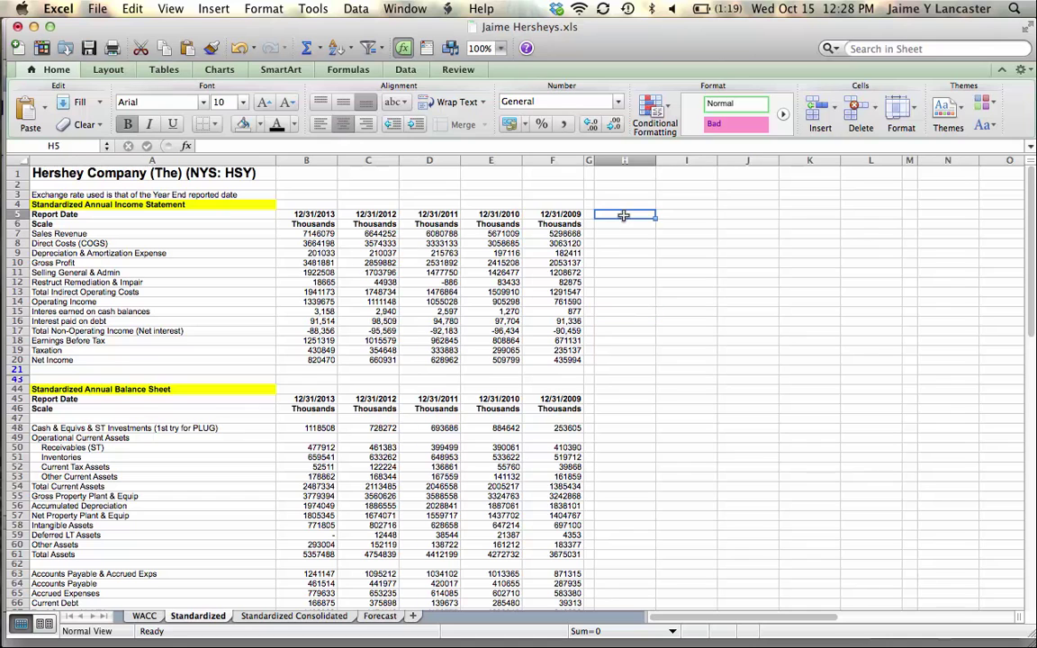
pyautogui.write('=')
pyautogui.click(330, 216)
pyautogui.press('Return')
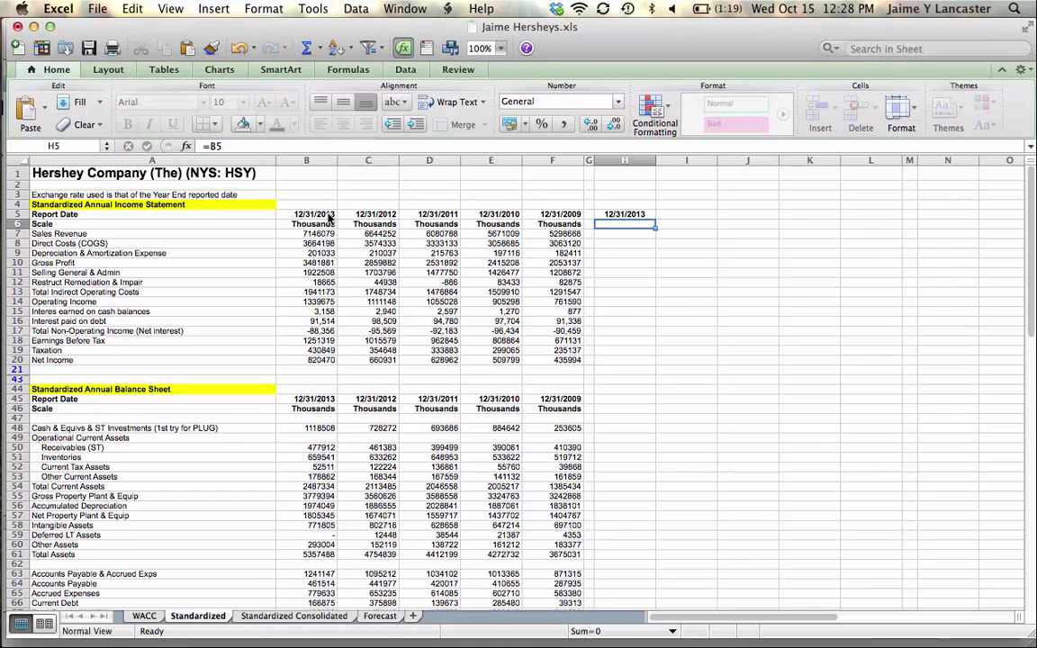
pyautogui.click(630, 215)
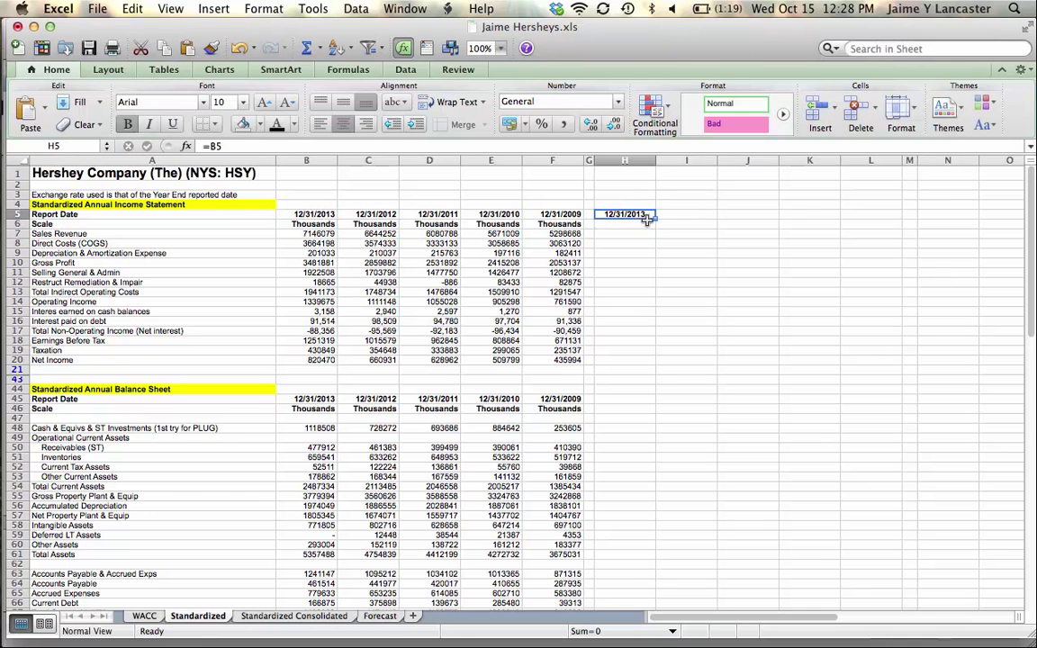
pyautogui.moveTo(656, 219); pyautogui.dragTo(873, 222)
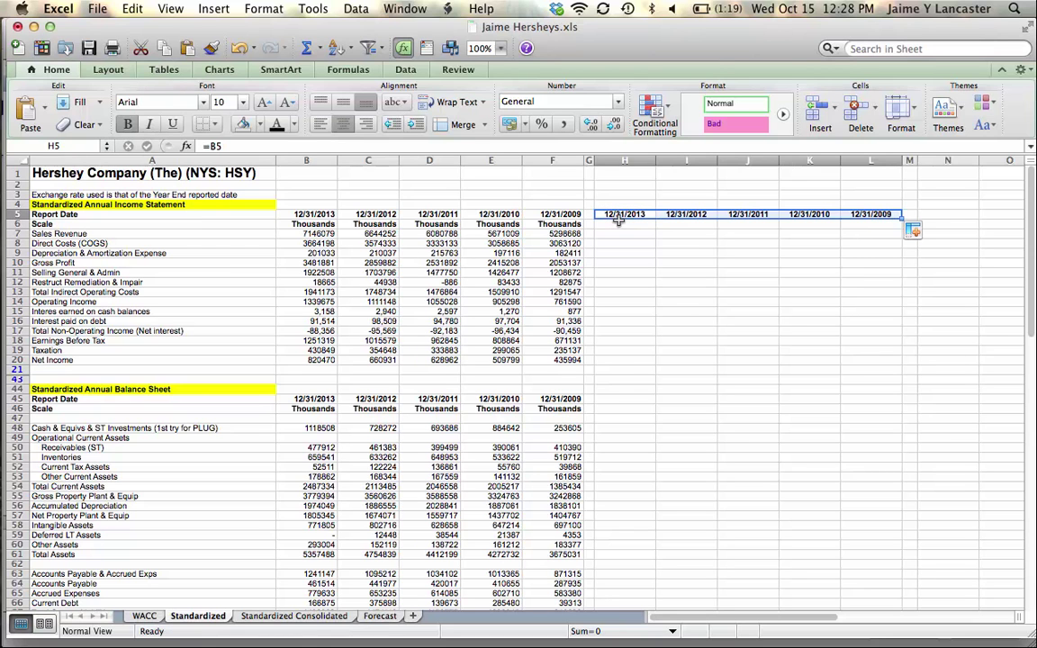
# Label H6 '%TR' and carry the label across I6:L6 with =H6
pyautogui.click(622, 224)
pyautogui.write('%')
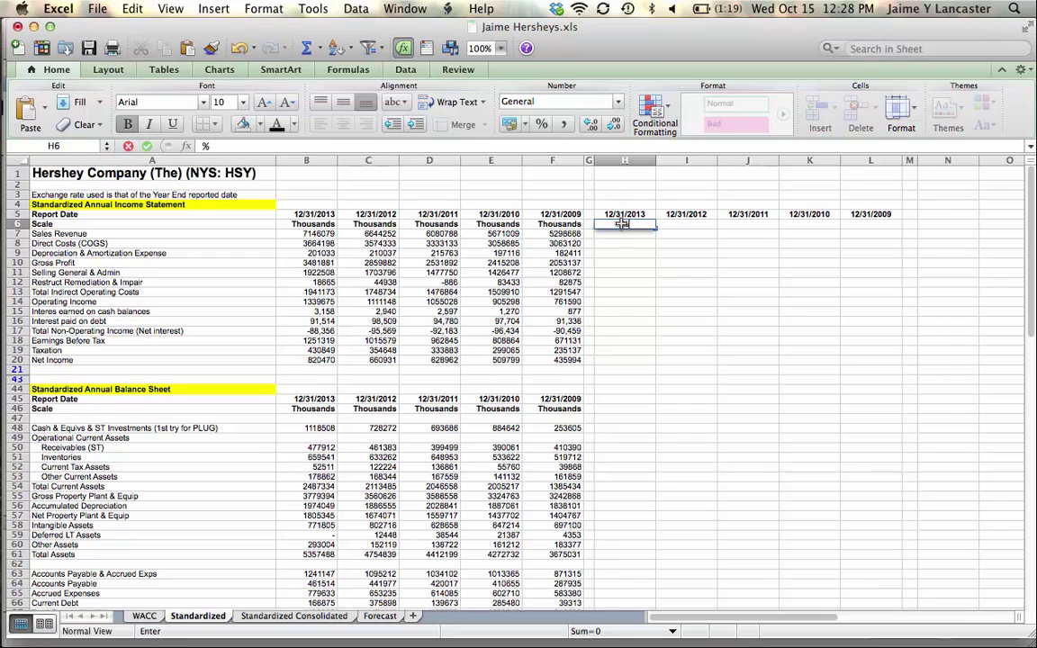
pyautogui.write('TR')
pyautogui.press('Tab')
pyautogui.write('=')
pyautogui.click(621, 226)
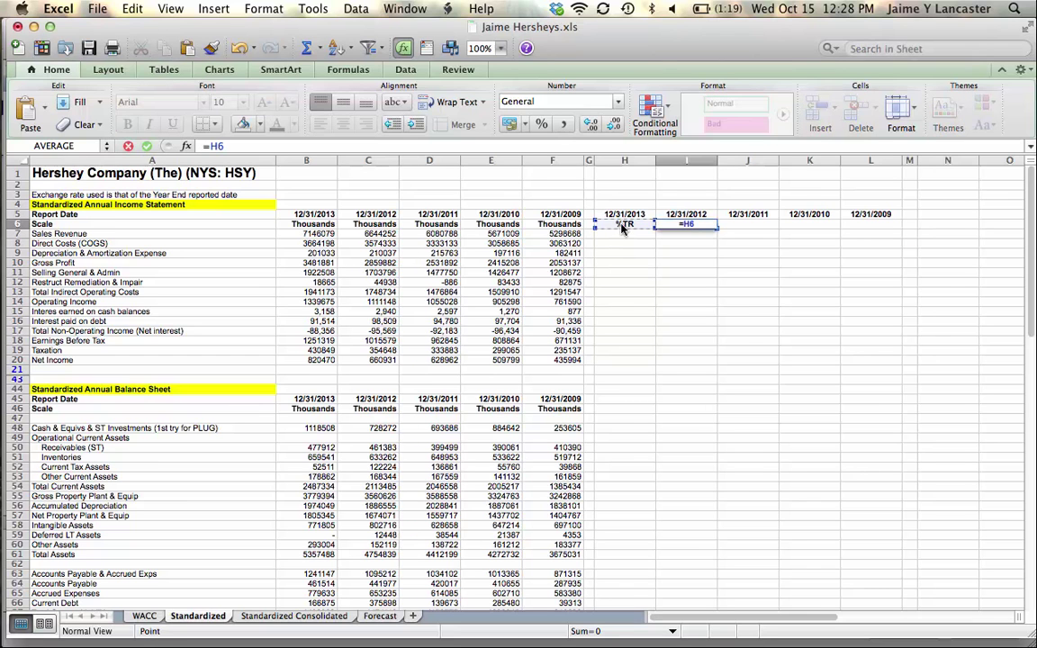
pyautogui.press('Return')
pyautogui.click(671, 224)
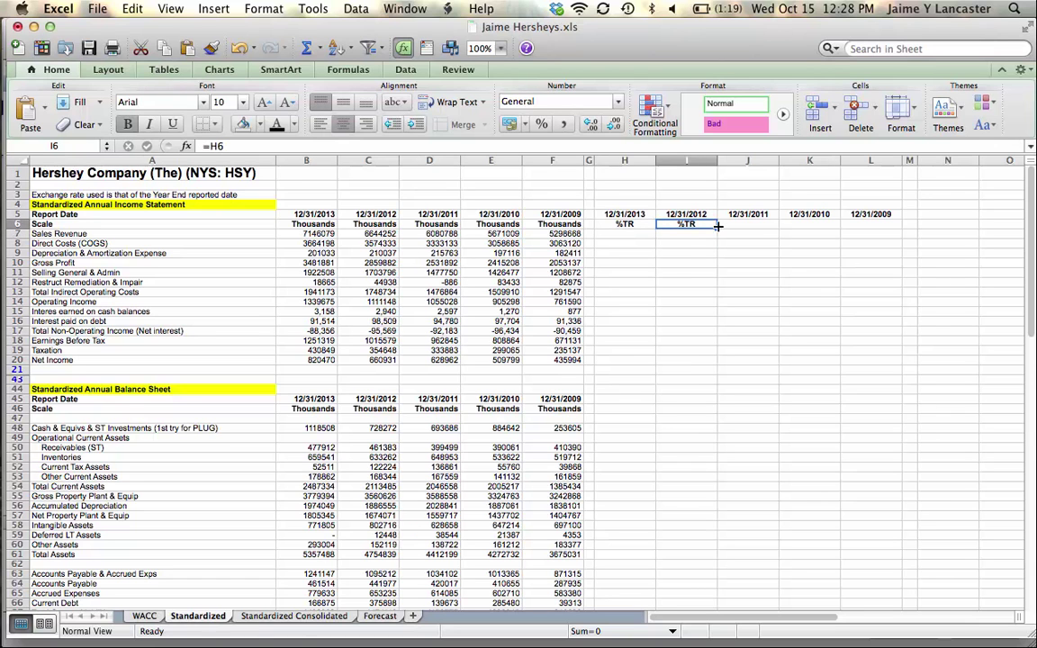
pyautogui.moveTo(717, 228); pyautogui.dragTo(878, 225)
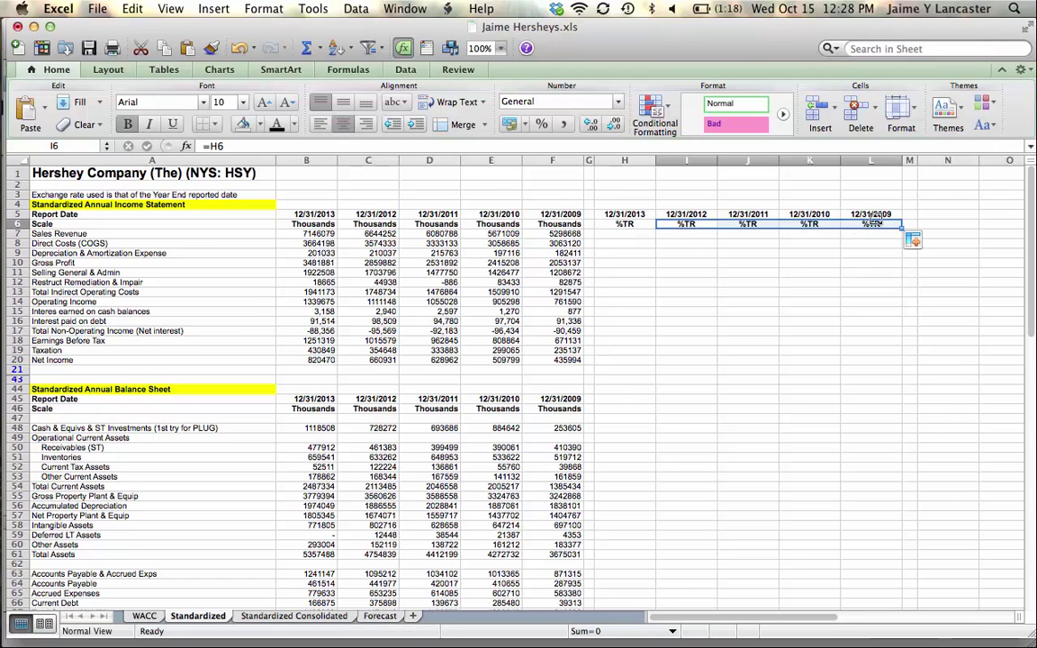
# Copy the H5:L6 header block to H45 beside the balance sheet
pyautogui.moveTo(621, 214); pyautogui.dragTo(858, 225)
pyautogui.press('super+c')
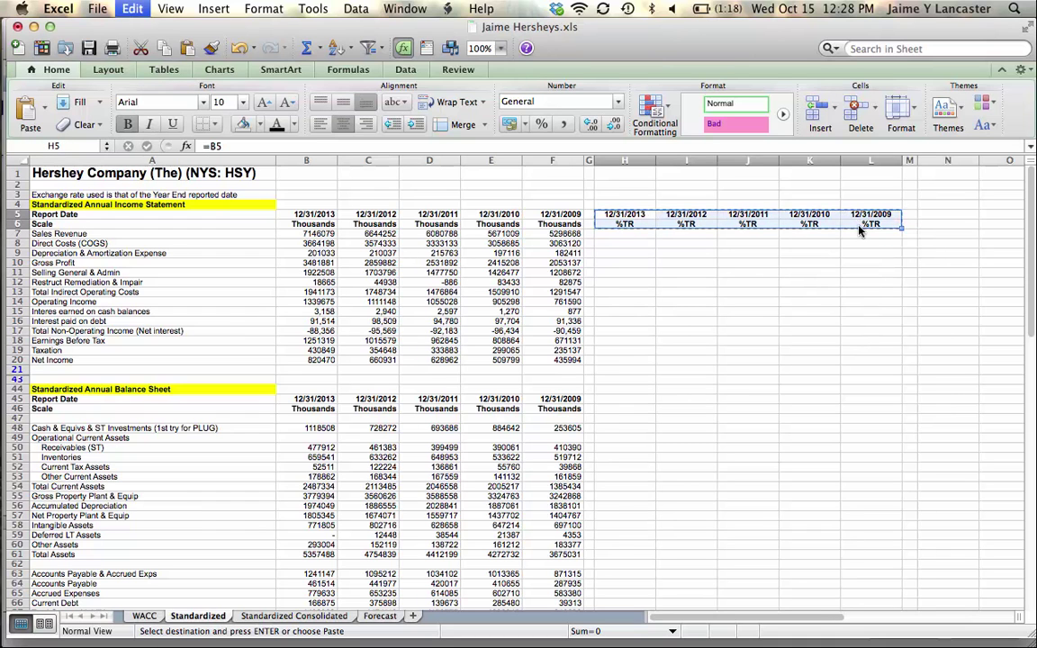
pyautogui.click(620, 398)
pyautogui.press('super+v')
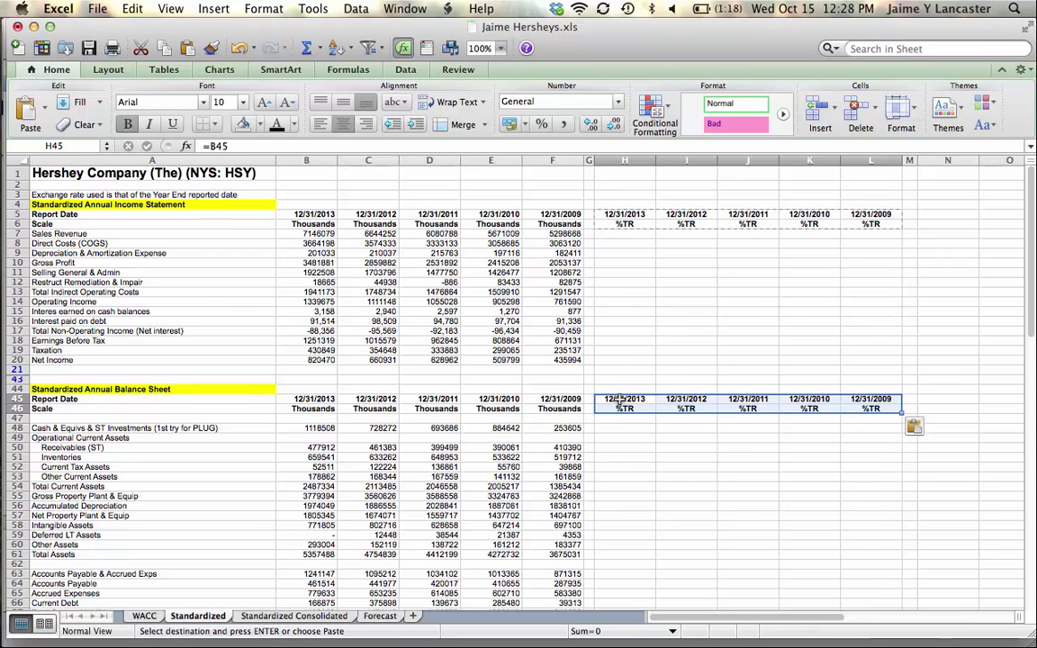
pyautogui.click(633, 232)
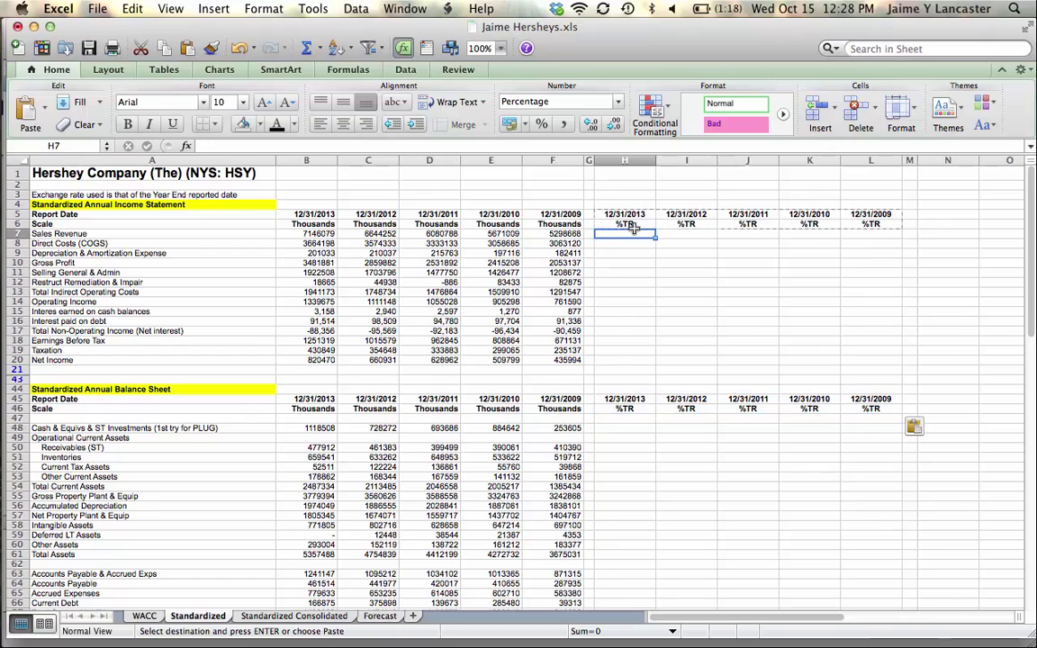
pyautogui.doubleClick(605, 236)
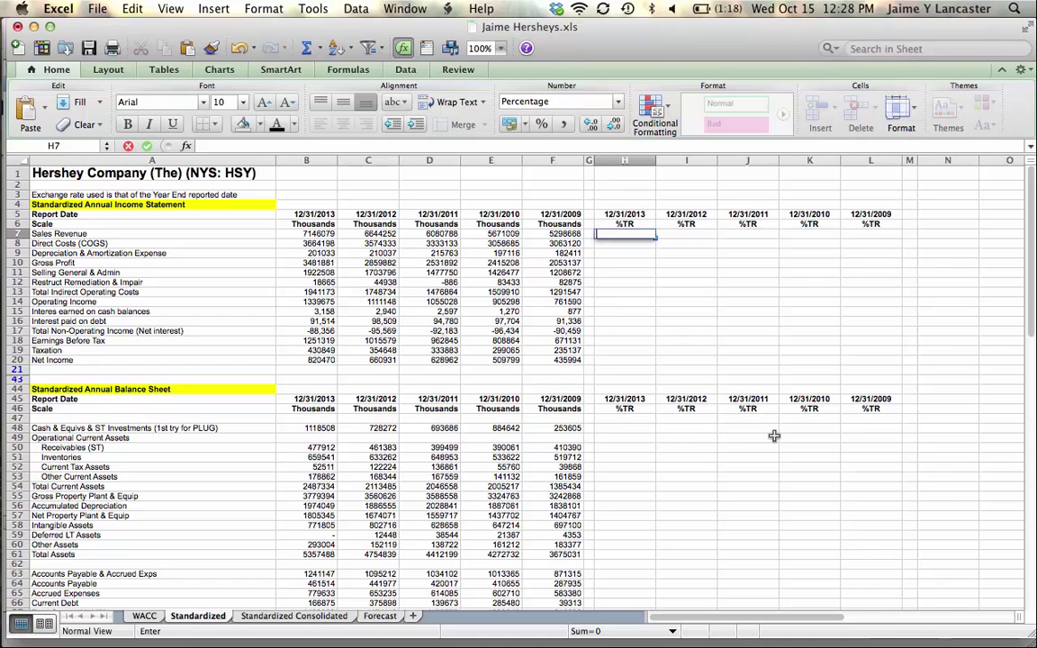
# Enter =B7/B$7 in H7 so sales revenue shows 100.00%
pyautogui.write('=')
pyautogui.click(318, 236)
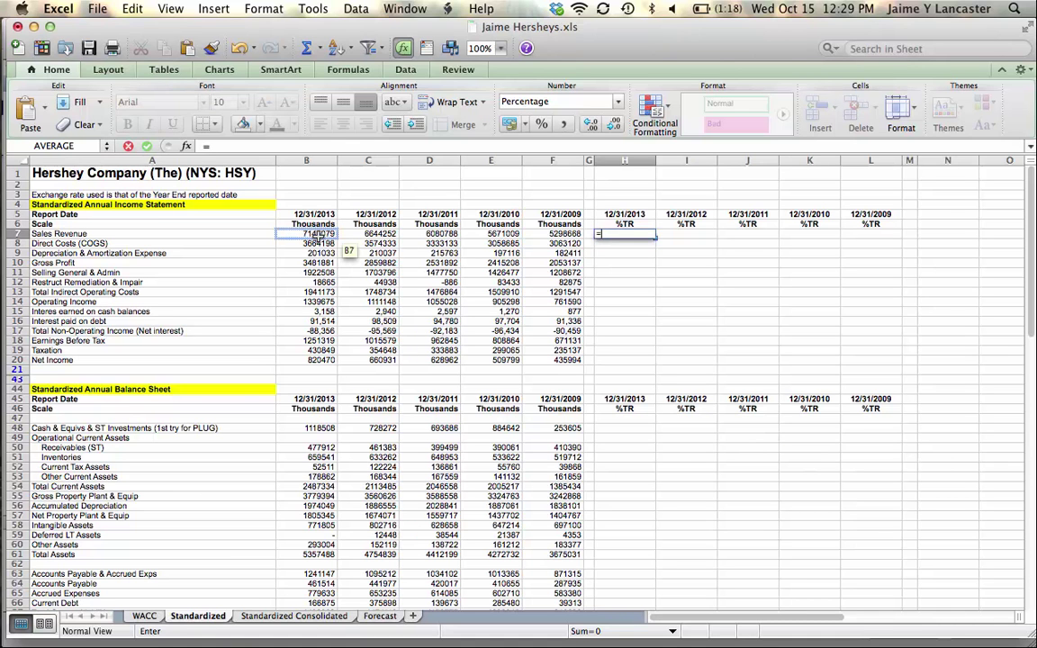
pyautogui.click(317, 235)
pyautogui.write('/')
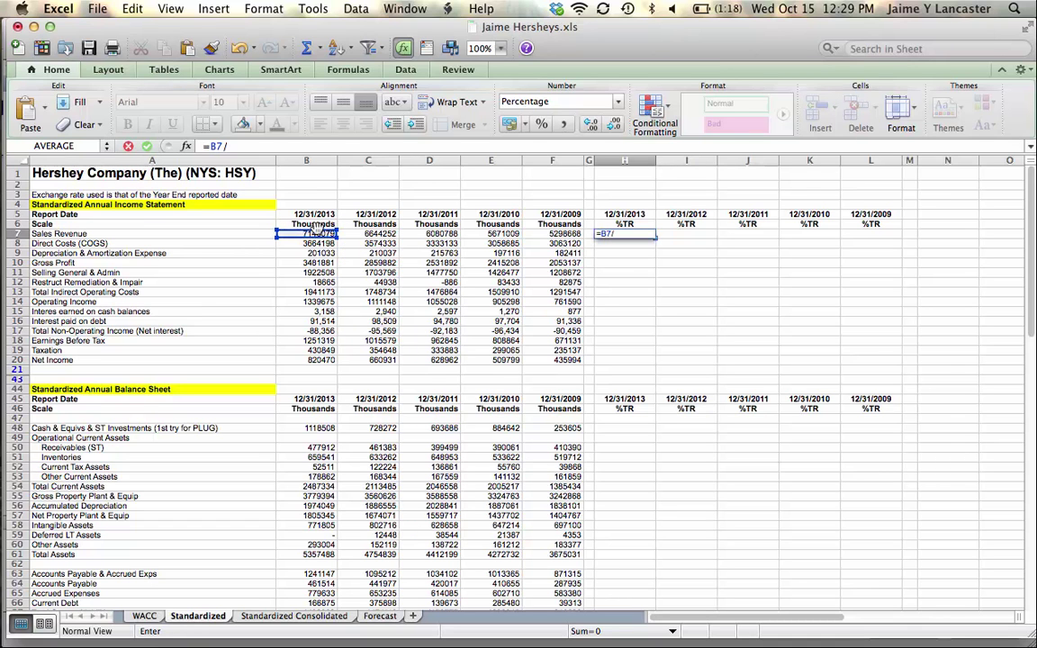
pyautogui.click(313, 235)
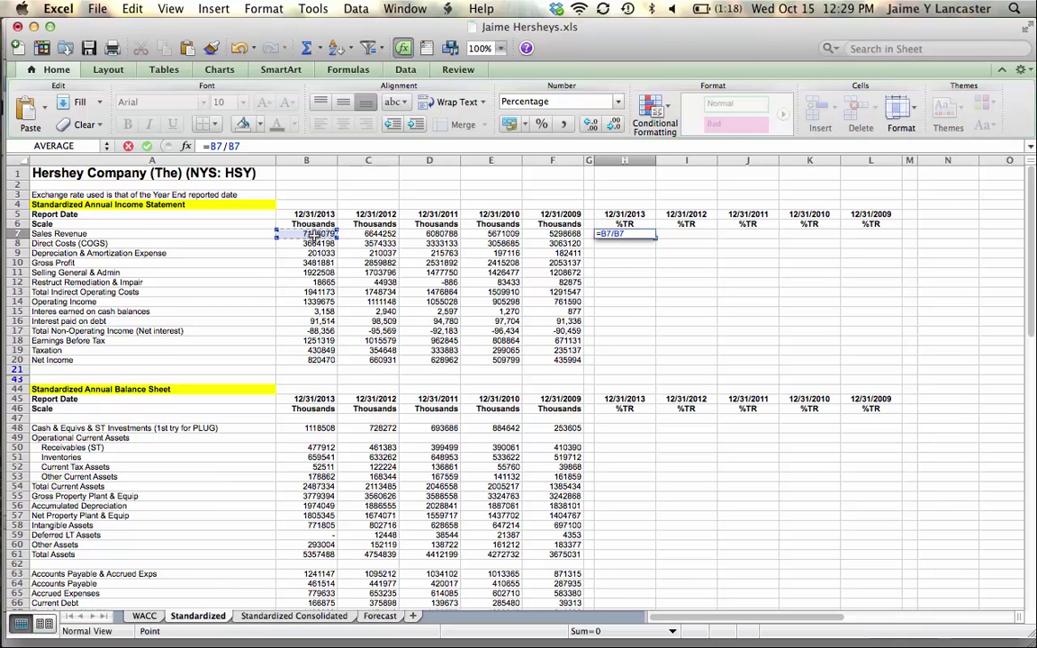
pyautogui.press('super+t')
pyautogui.press('super+t')
pyautogui.press('super+t')
pyautogui.press('super+t')
pyautogui.press('super+t')
pyautogui.press('super+t')
pyautogui.press('super+t')
pyautogui.press('super+t')
pyautogui.press('super+t')
pyautogui.press('super+t')
pyautogui.press('Return')
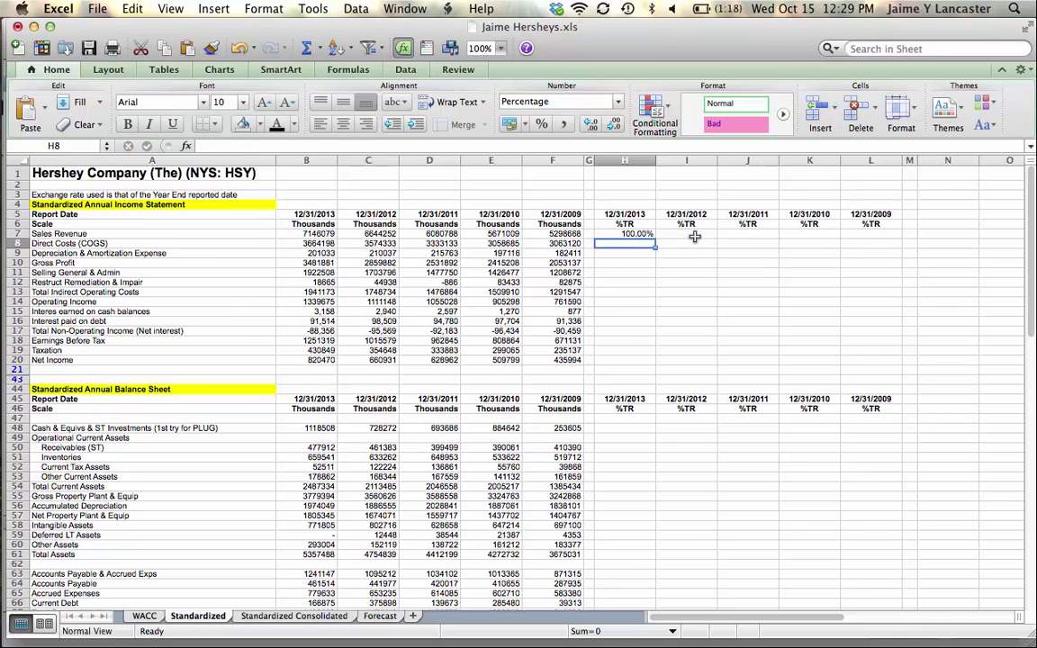
# Fill the H7 formula across to L7 and down through row 20
pyautogui.click(636, 234)
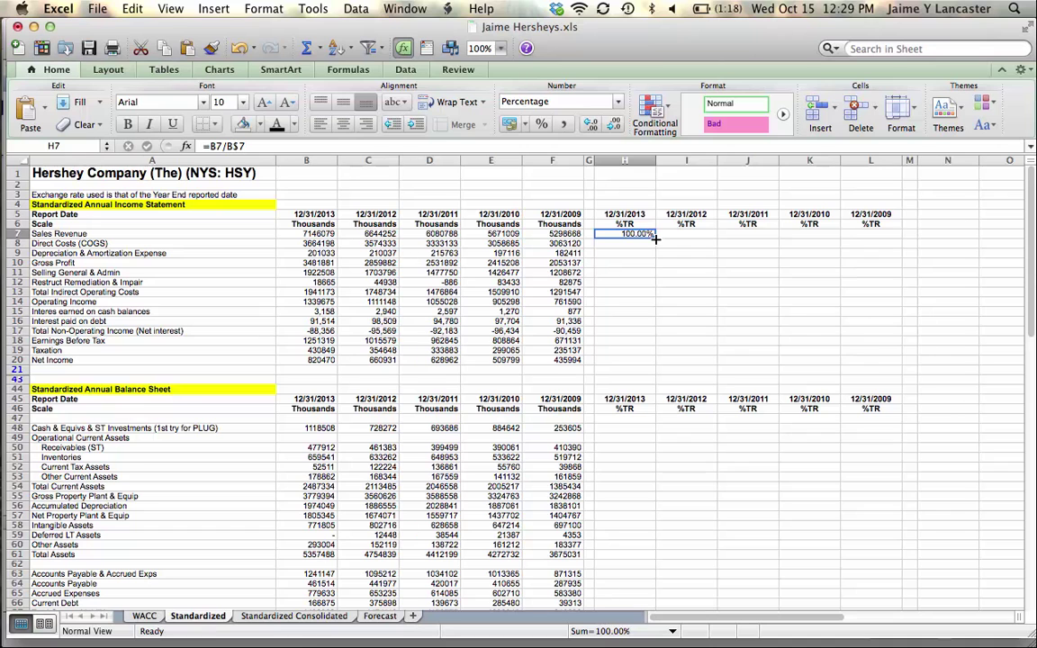
pyautogui.moveTo(656, 238); pyautogui.dragTo(892, 236)
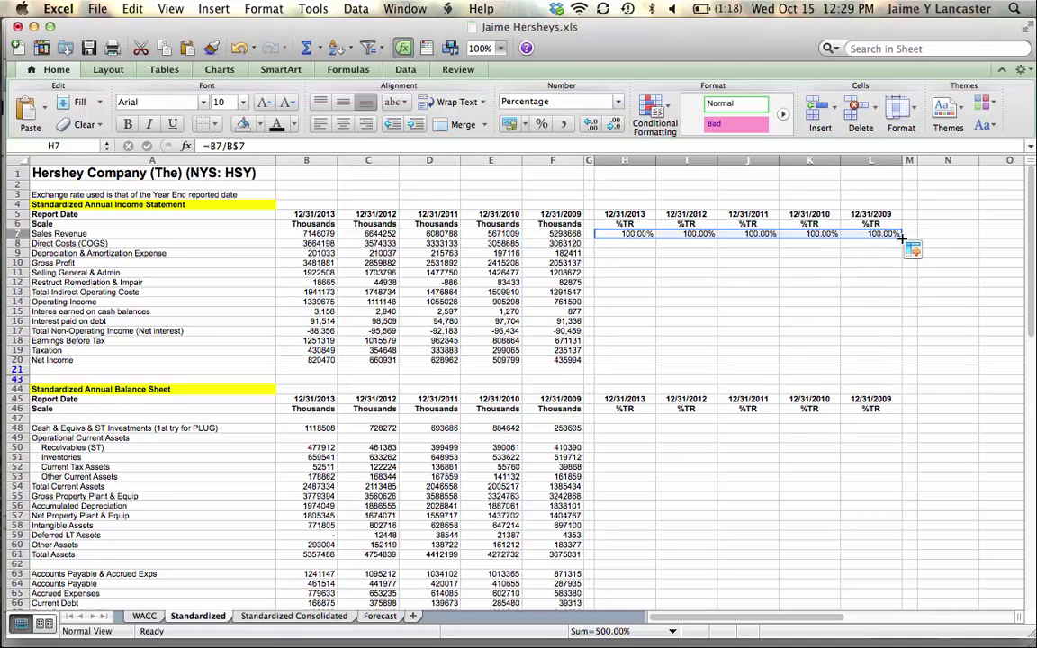
pyautogui.moveTo(902, 237); pyautogui.dragTo(909, 362)
pyautogui.click(703, 330)
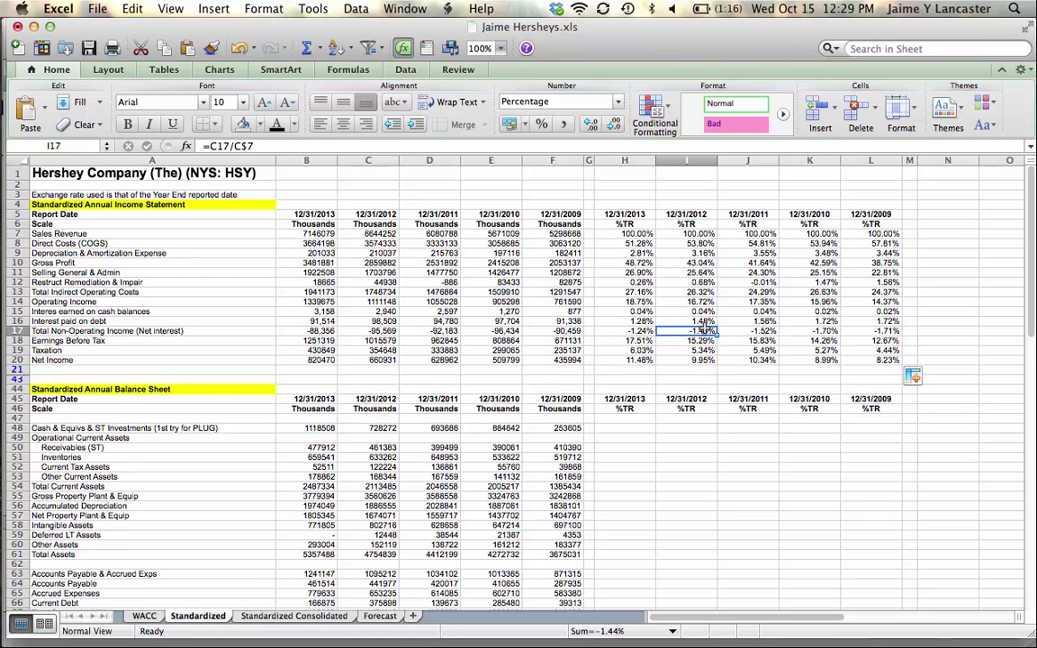
pyautogui.press('Left')
pyautogui.press('Down')
pyautogui.press('Down')
pyautogui.press('Down')
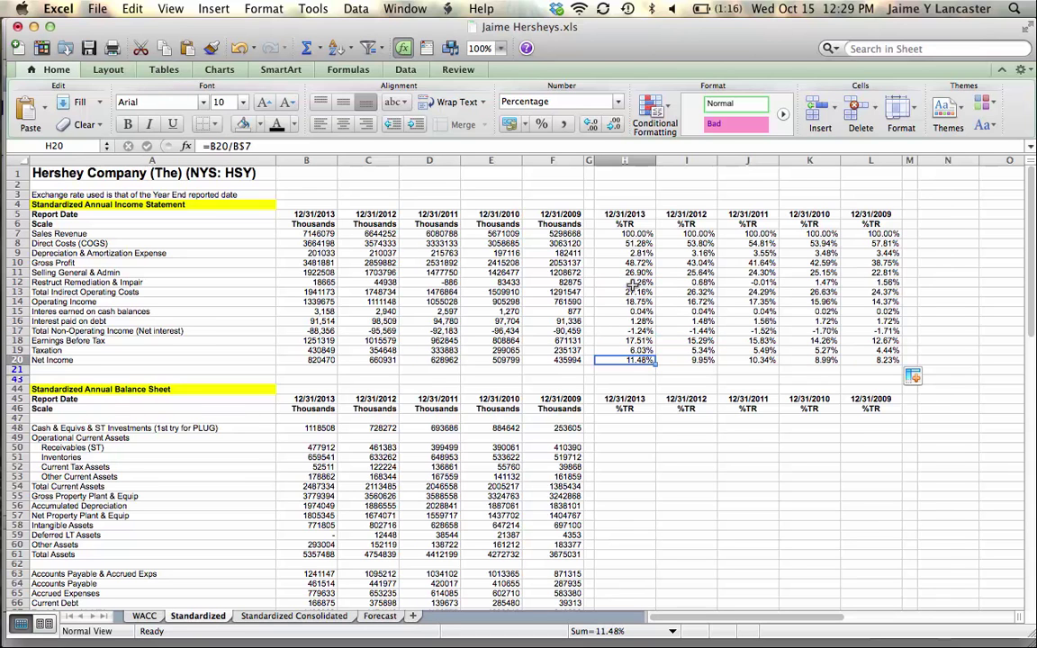
pyautogui.doubleClick(633, 283)
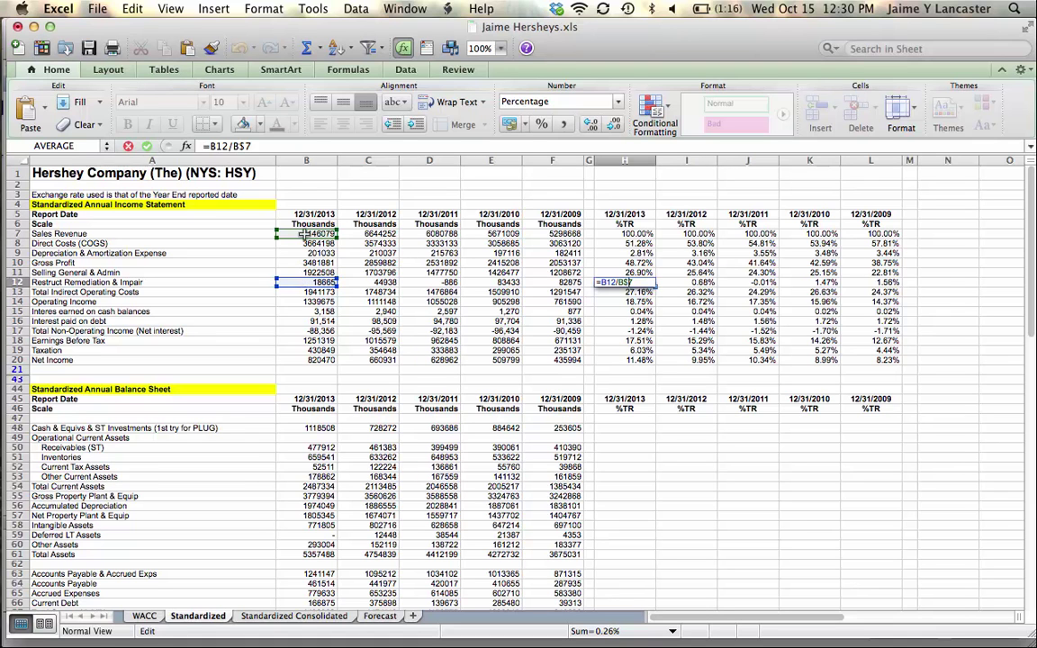
pyautogui.press('Return')
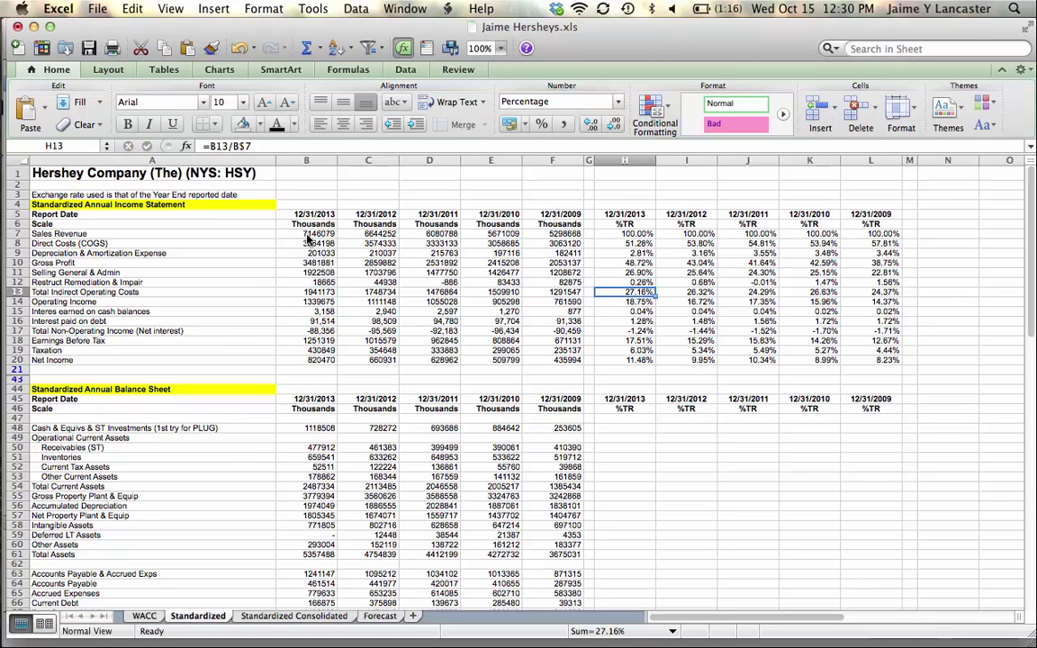
pyautogui.doubleClick(823, 351)
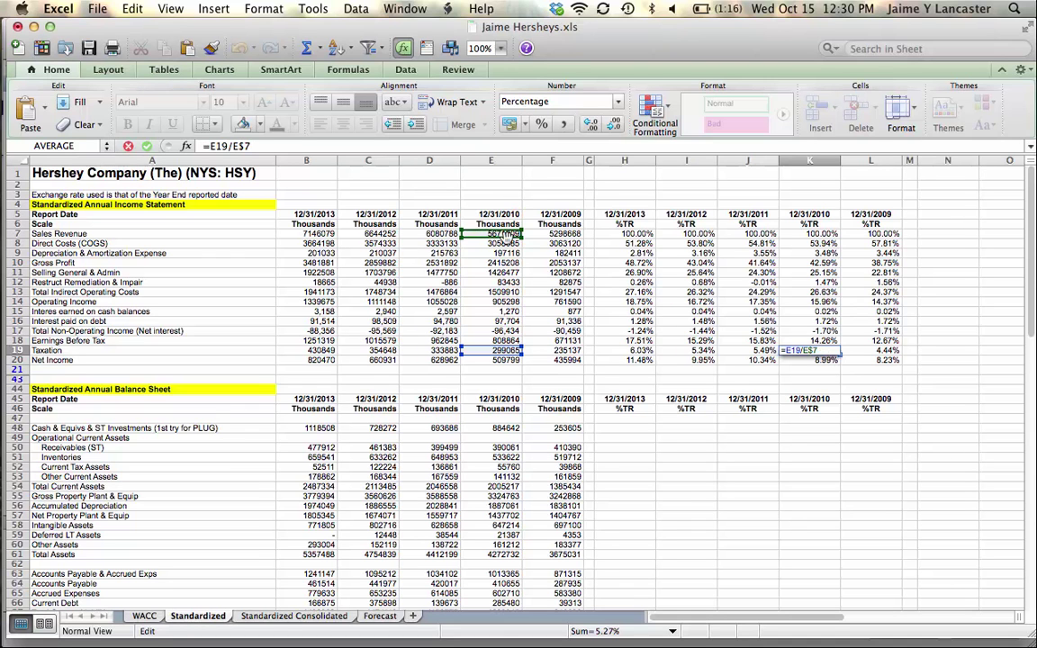
pyautogui.press('Return')
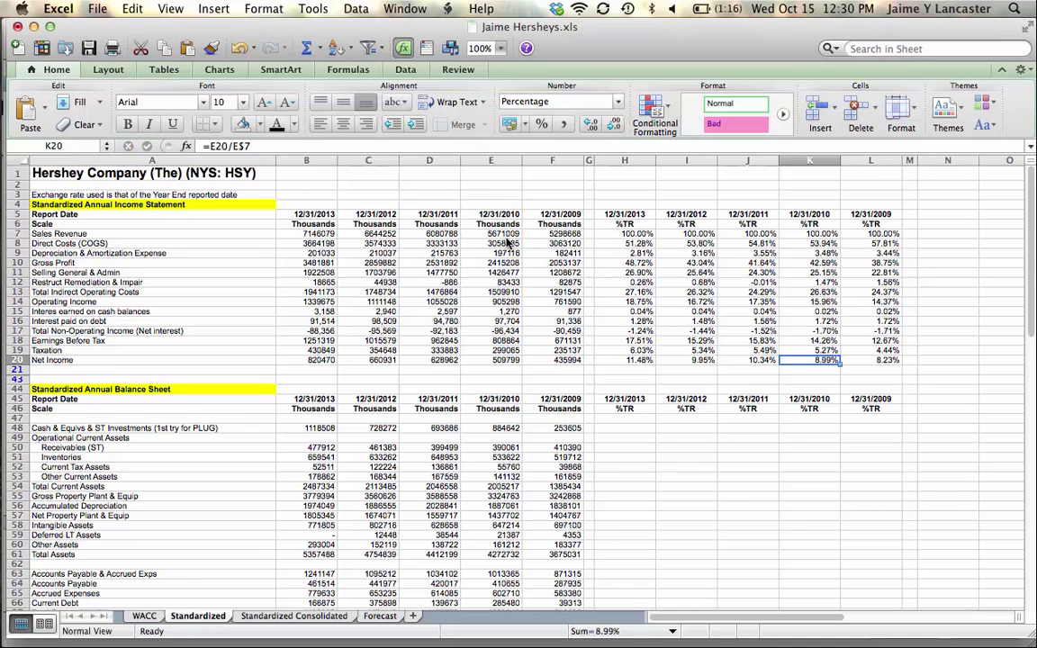
# Enter =B48/B$7 in H48, showing 2013 cash at 15.65% of sales
pyautogui.click(620, 426)
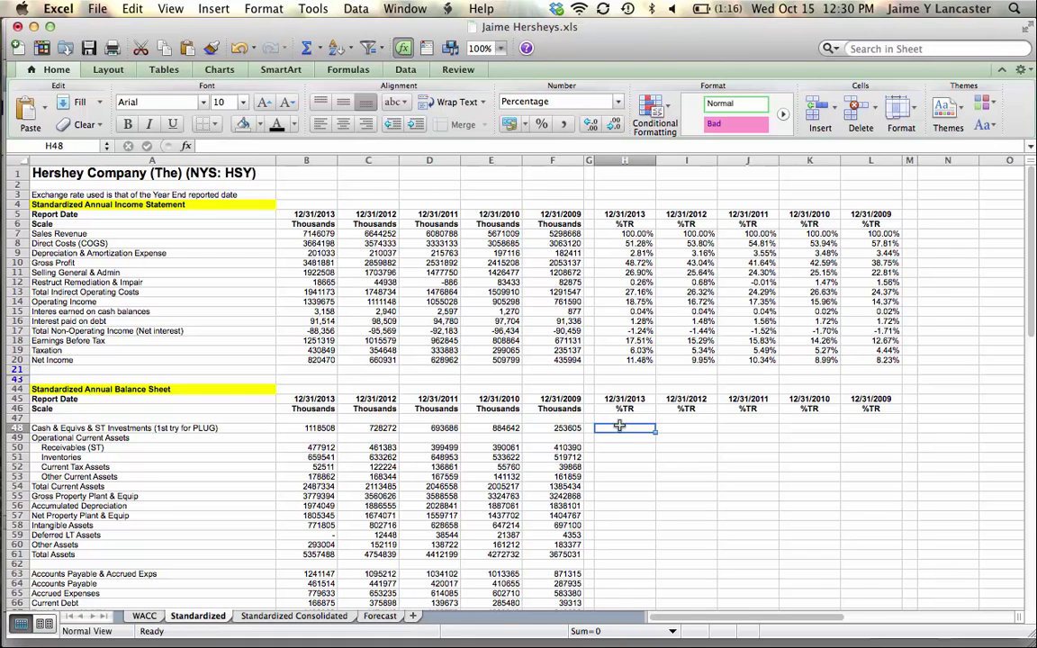
pyautogui.write('=')
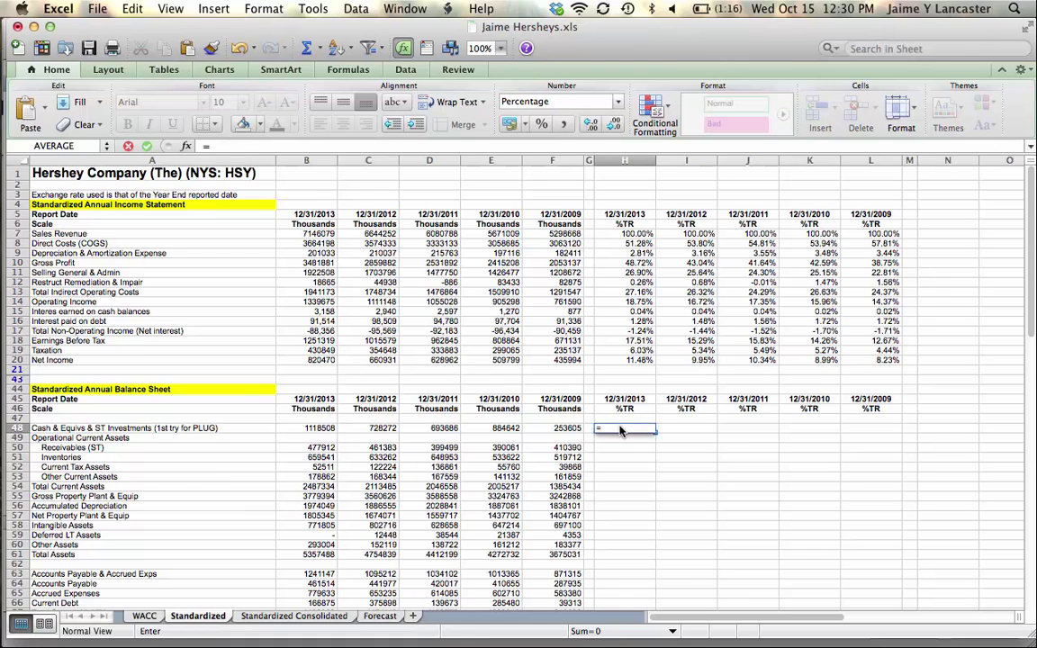
pyautogui.click(316, 428)
pyautogui.write('/')
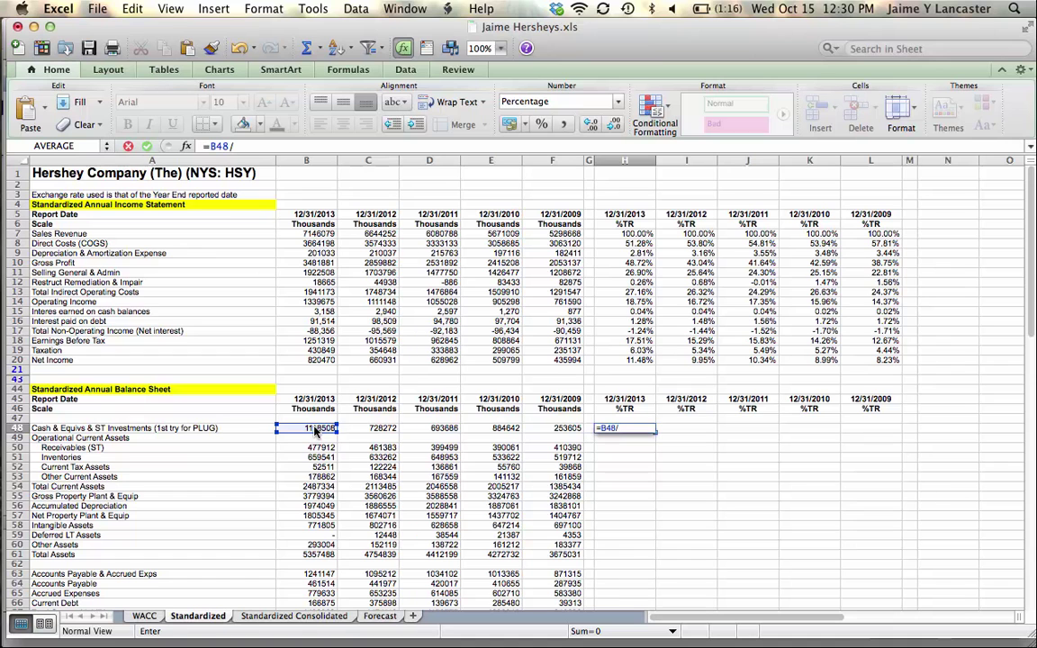
pyautogui.click(311, 234)
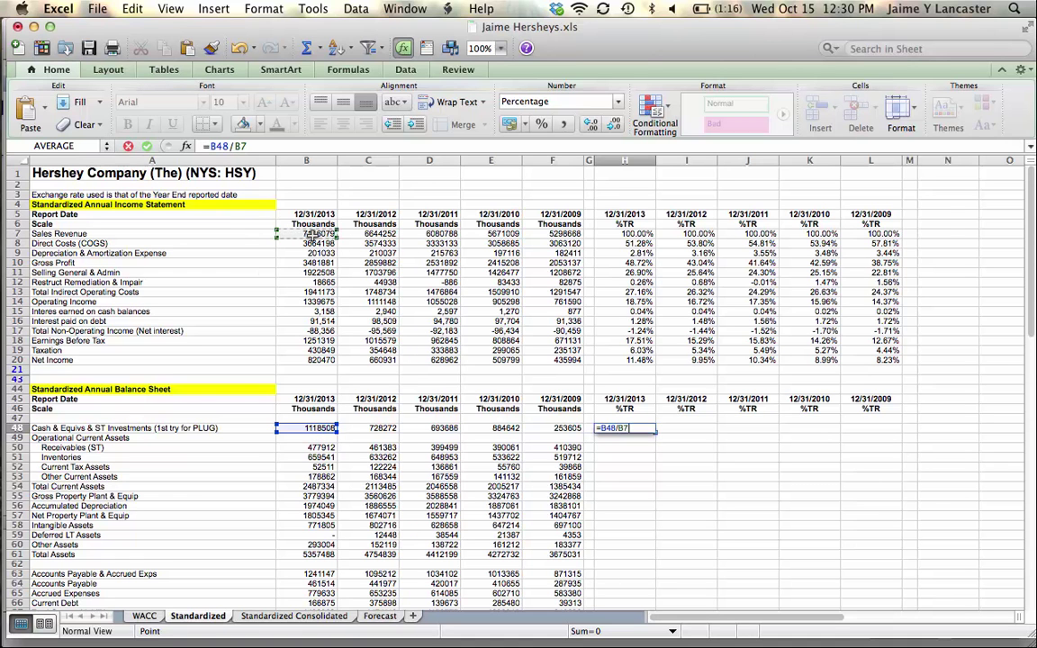
pyautogui.press('super+t')
pyautogui.press('super+t')
pyautogui.press('super+t')
pyautogui.press('super+t')
pyautogui.press('super+t')
pyautogui.press('super+t')
pyautogui.press('Return')
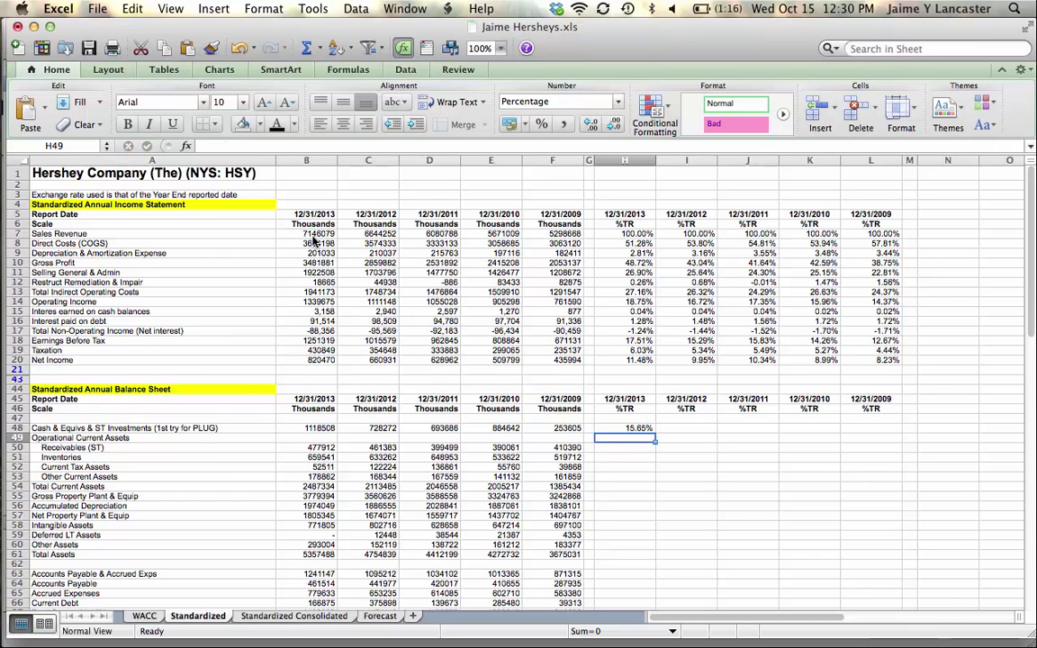
pyautogui.click(623, 428)
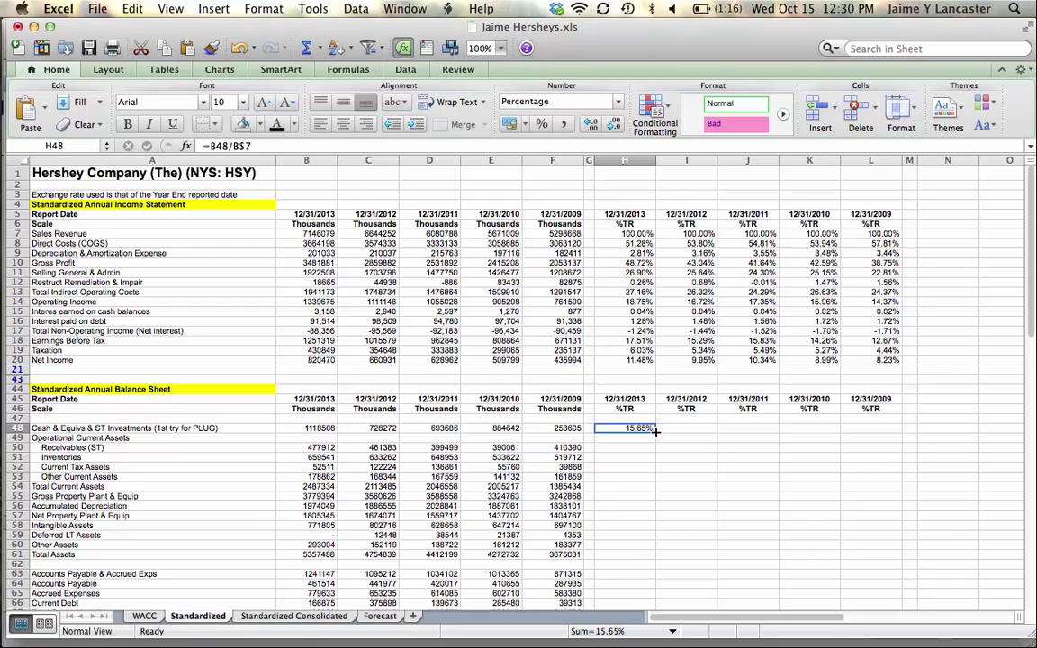
# Extend =B48/B$7 across H48:L81, then delete the #VALUE! errors in H59 and row 70
pyautogui.moveTo(655, 431); pyautogui.dragTo(893, 502)
pyautogui.scroll(5, 848, 483)
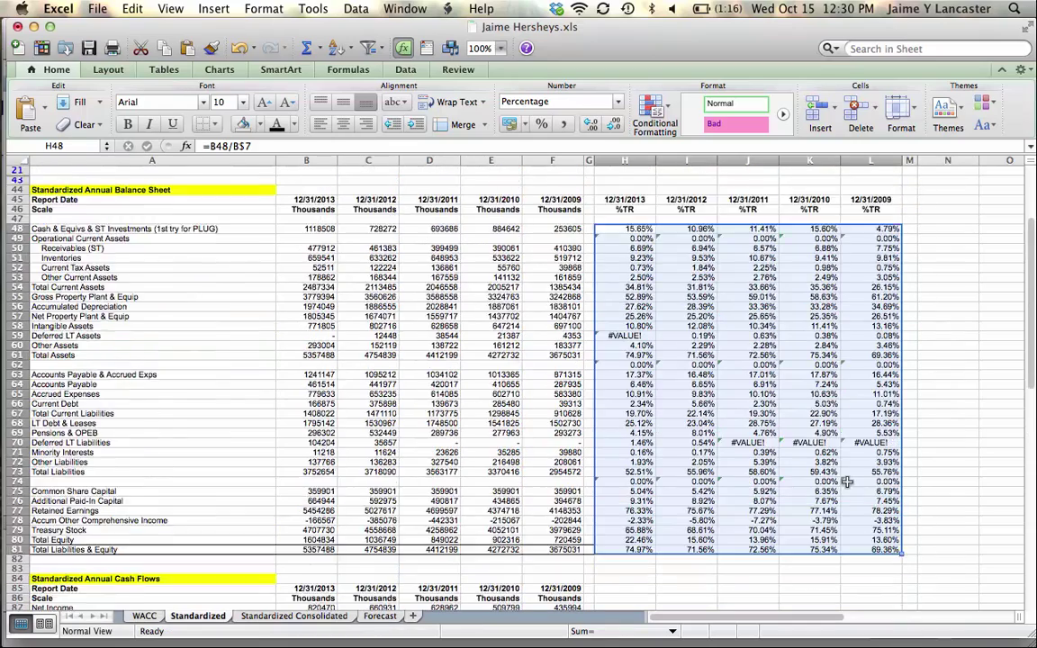
pyautogui.click(636, 395)
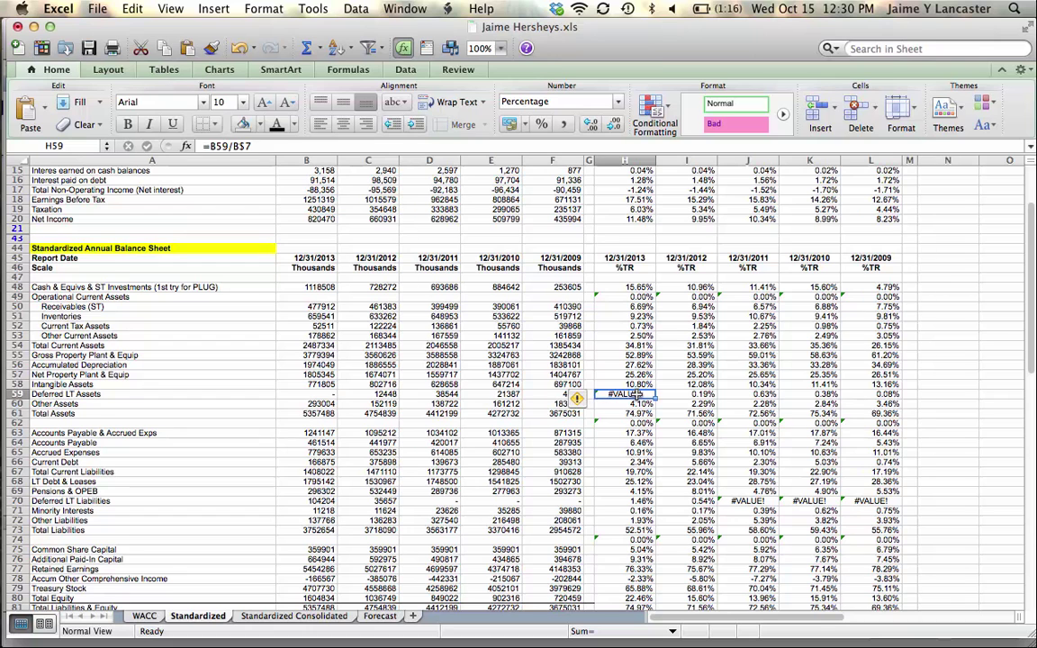
pyautogui.press('BackSpace')
pyautogui.click(749, 501)
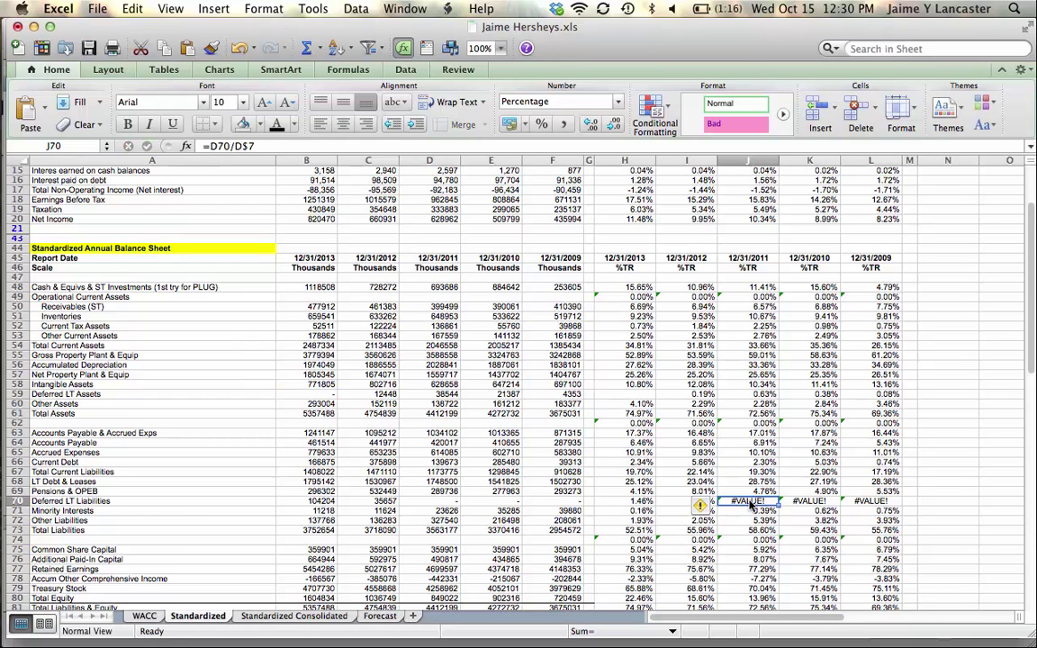
pyautogui.click(800, 504)
pyautogui.press('BackSpace')
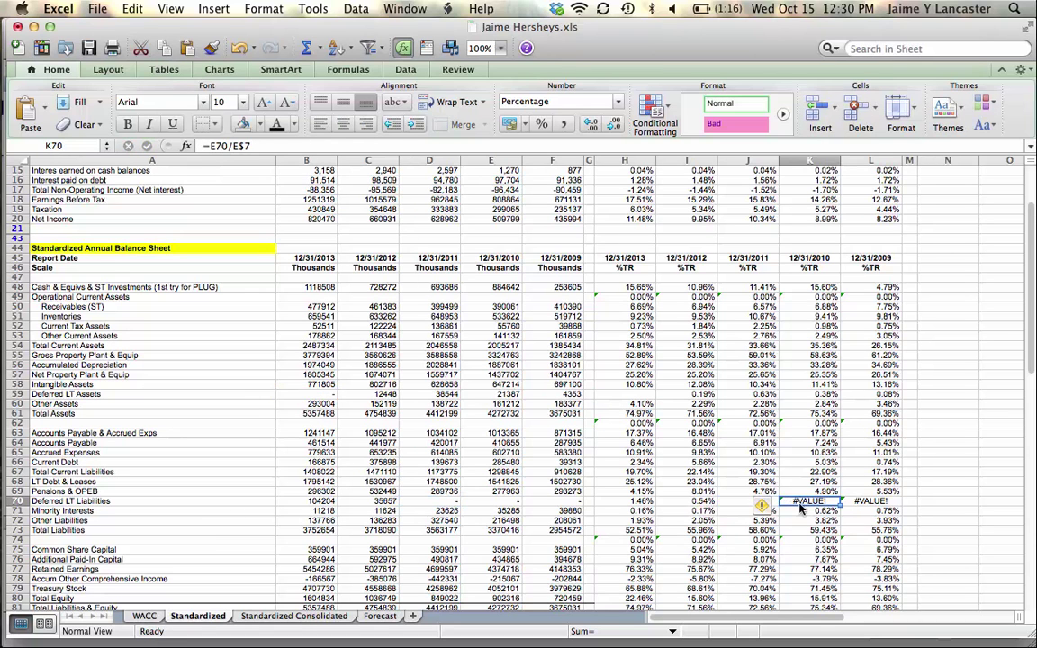
pyautogui.click(870, 502)
pyautogui.press('BackSpace')
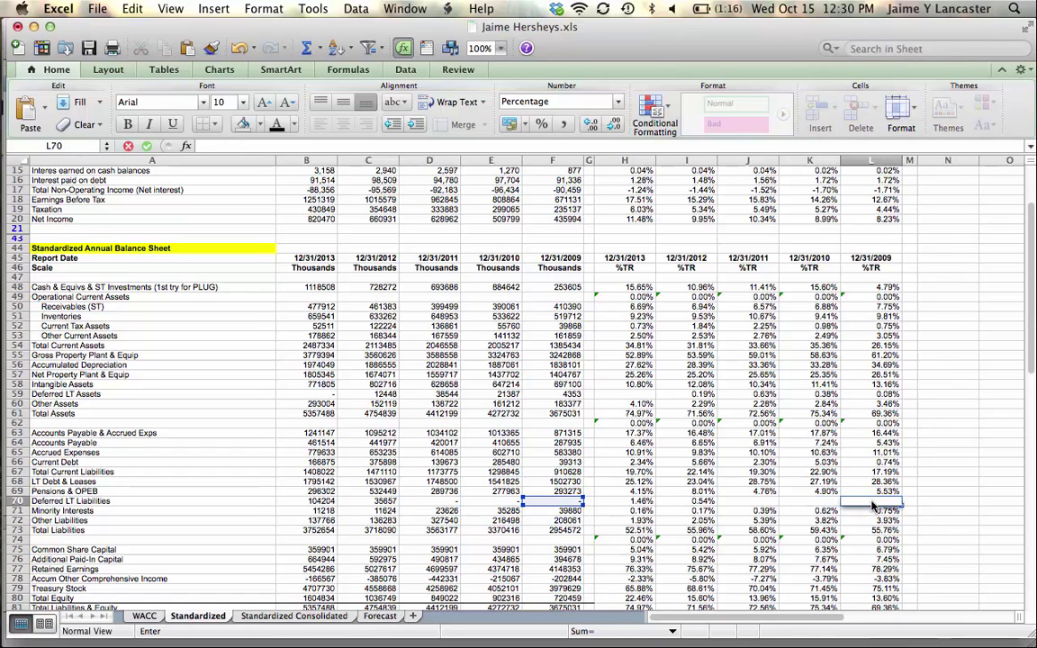
# Clear the 0.00% placeholders from H74 through L74
pyautogui.click(748, 550)
pyautogui.scroll(-3, 768, 551)
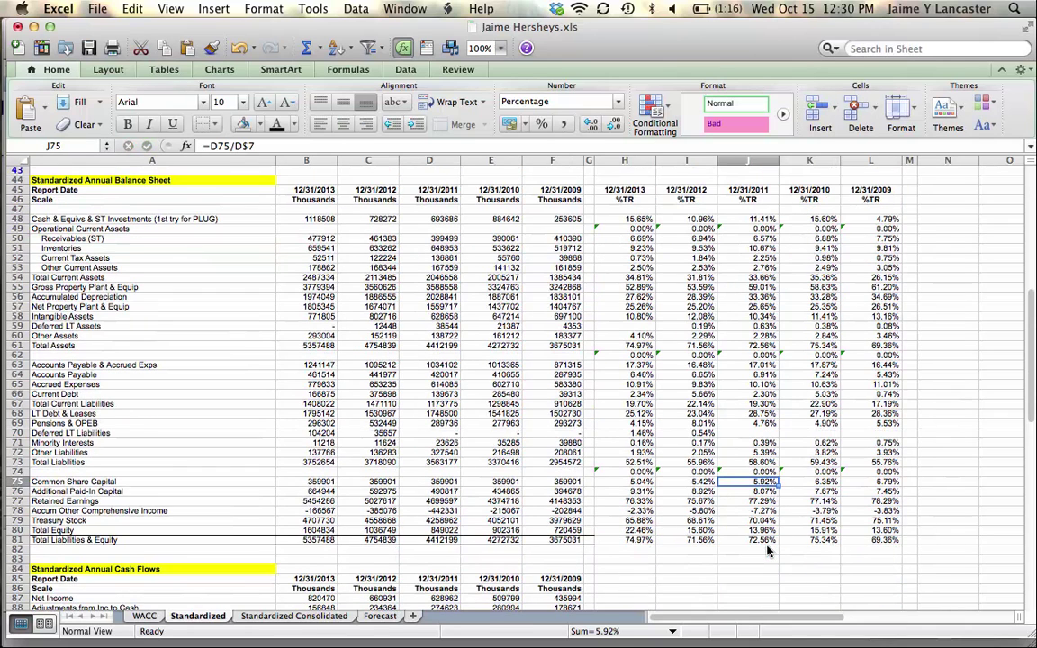
pyautogui.click(628, 473)
pyautogui.press('BackSpace')
pyautogui.press('Right')
pyautogui.press('BackSpace')
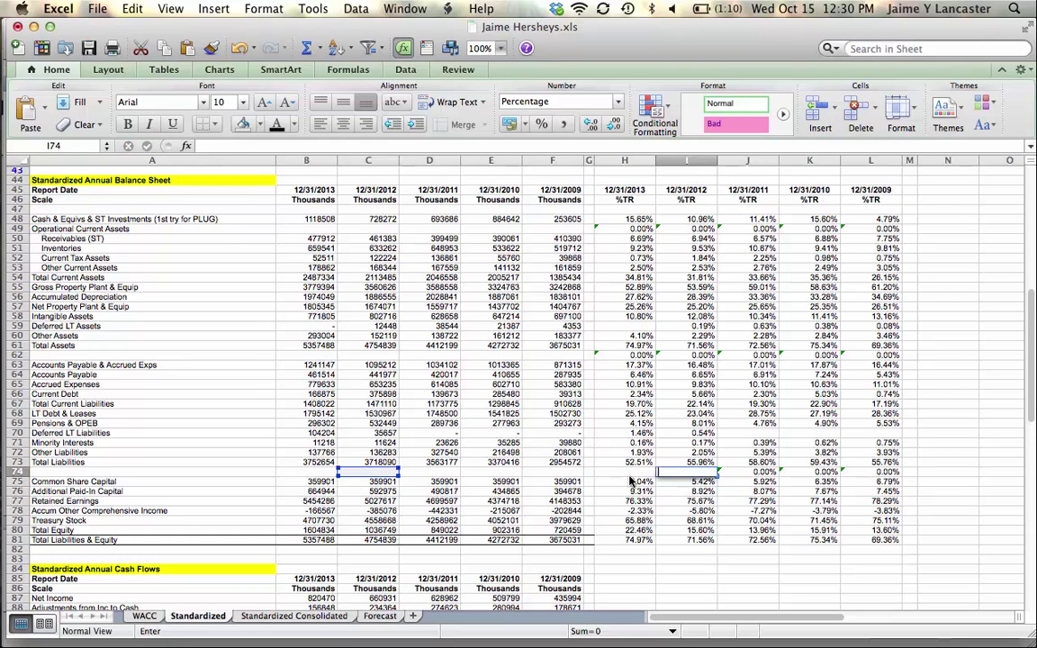
pyautogui.press('Right')
pyautogui.press('BackSpace')
pyautogui.press('Right')
pyautogui.press('BackSpace')
pyautogui.press('Right')
pyautogui.press('BackSpace')
pyautogui.press('Right')
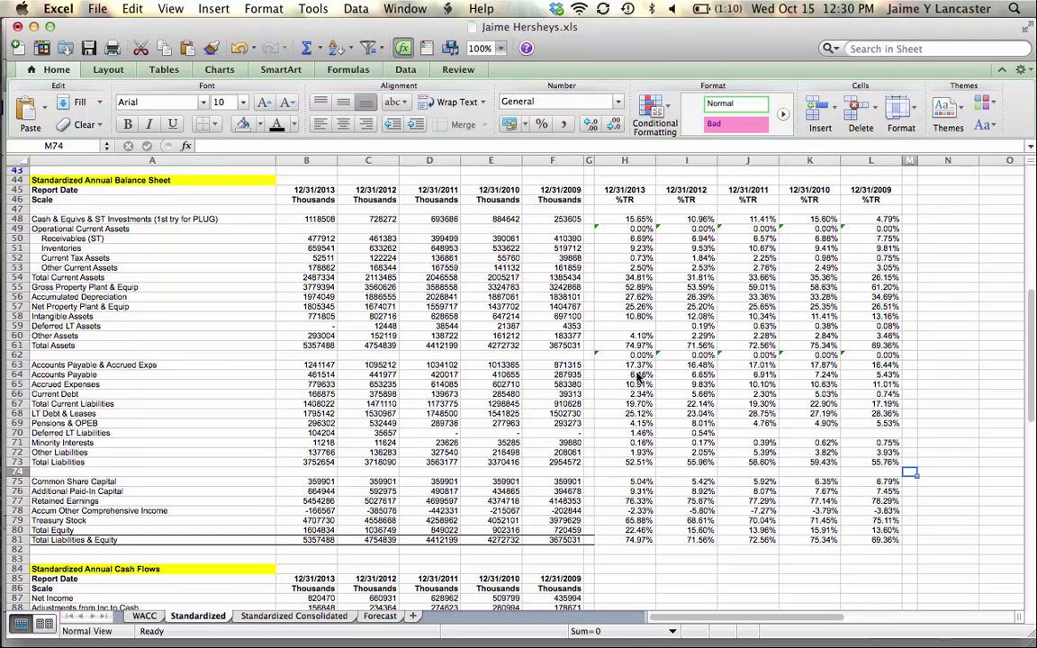
# Undo an accidental clearing of the Total Assets percentages in row 61
pyautogui.click(630, 346)
pyautogui.press('BackSpace')
pyautogui.press('Right')
pyautogui.press('BackSpace')
pyautogui.press('Right')
pyautogui.press('BackSpace')
pyautogui.press('Right')
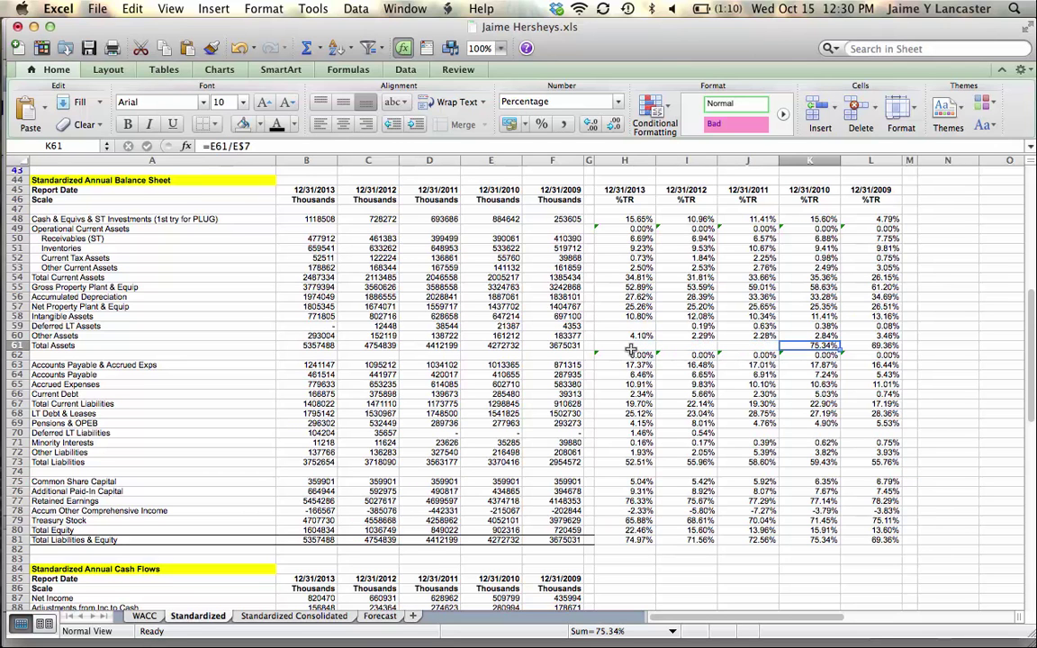
pyautogui.press('super+z')
pyautogui.press('super+z')
pyautogui.press('super+z')
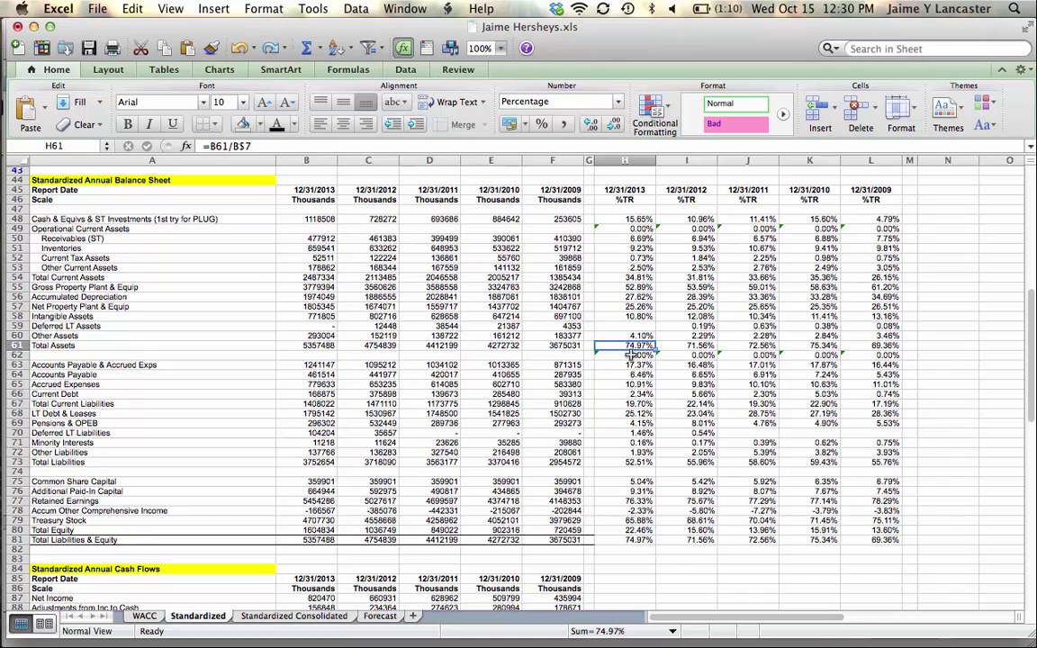
pyautogui.moveTo(627, 355); pyautogui.dragTo(875, 354)
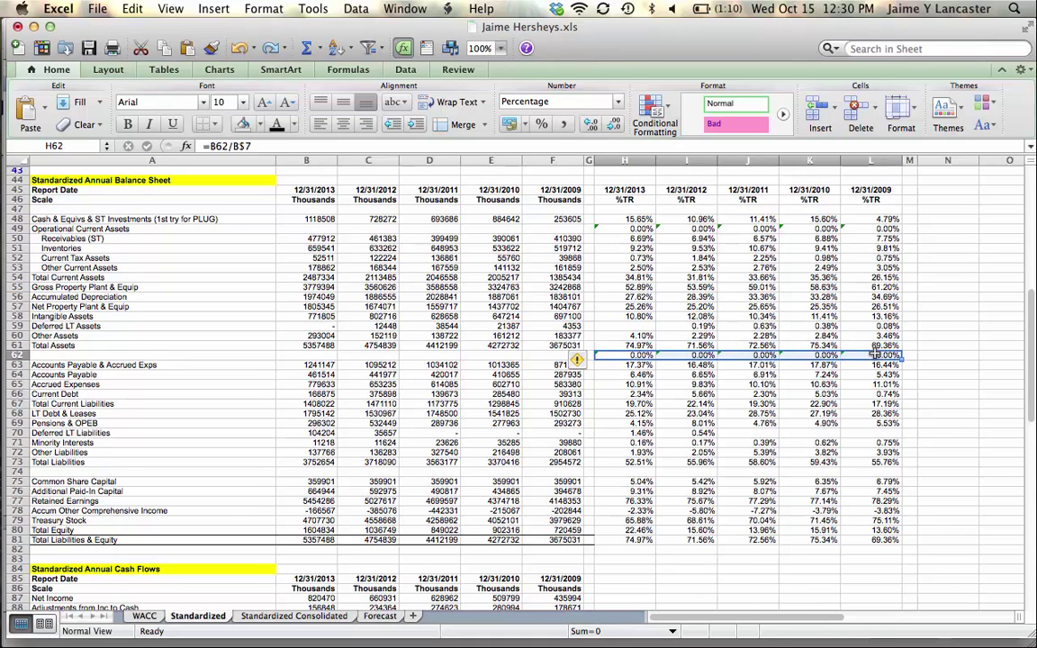
# Use Clear Contents on the 0.00% values in H62:L62 and H49:L49
pyautogui.rightClick(875, 354)
pyautogui.click(901, 446)
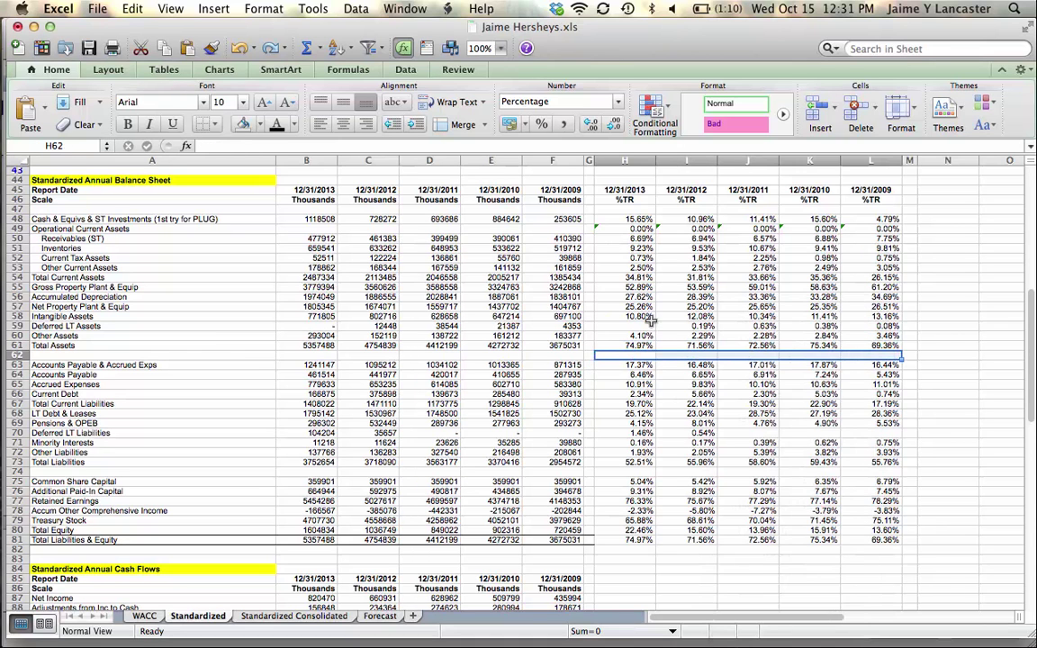
pyautogui.moveTo(628, 230); pyautogui.dragTo(881, 229)
pyautogui.rightClick(881, 229)
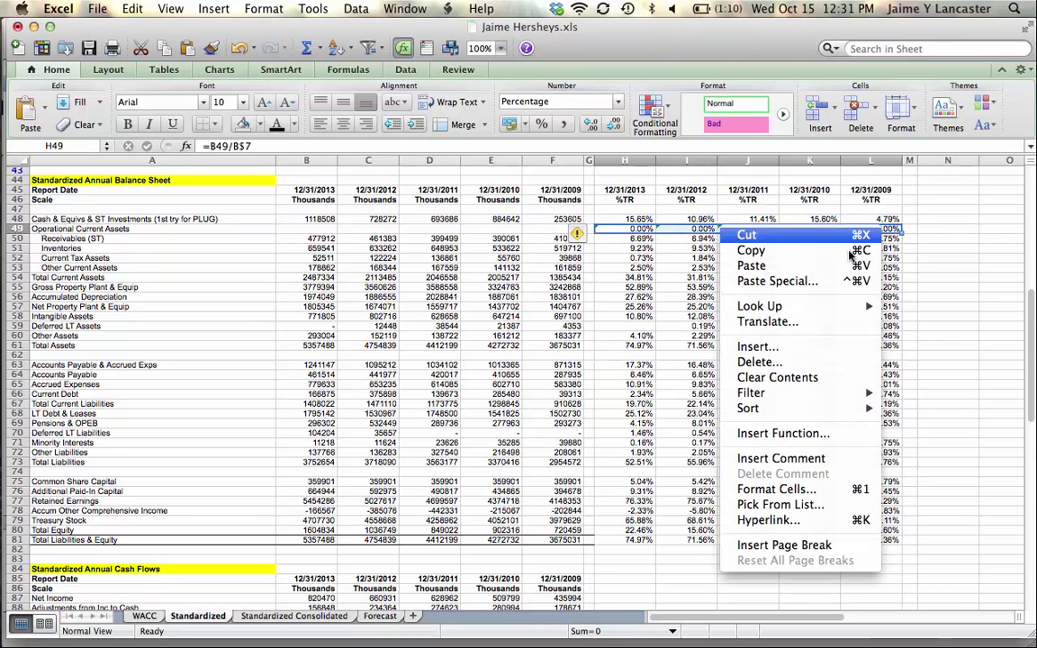
pyautogui.click(792, 379)
pyautogui.click(955, 393)
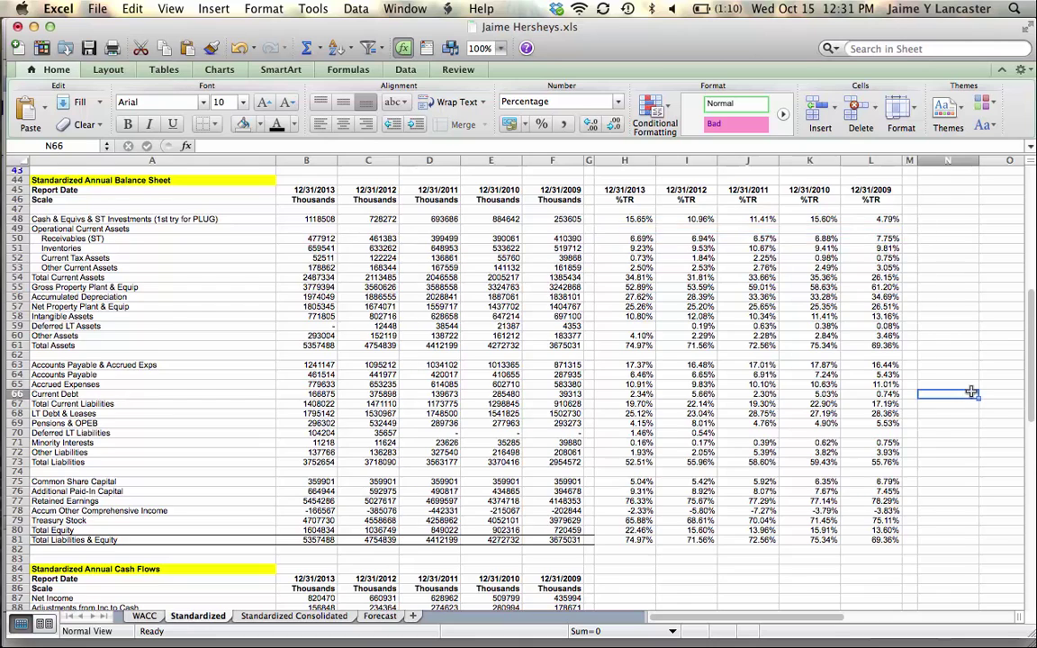